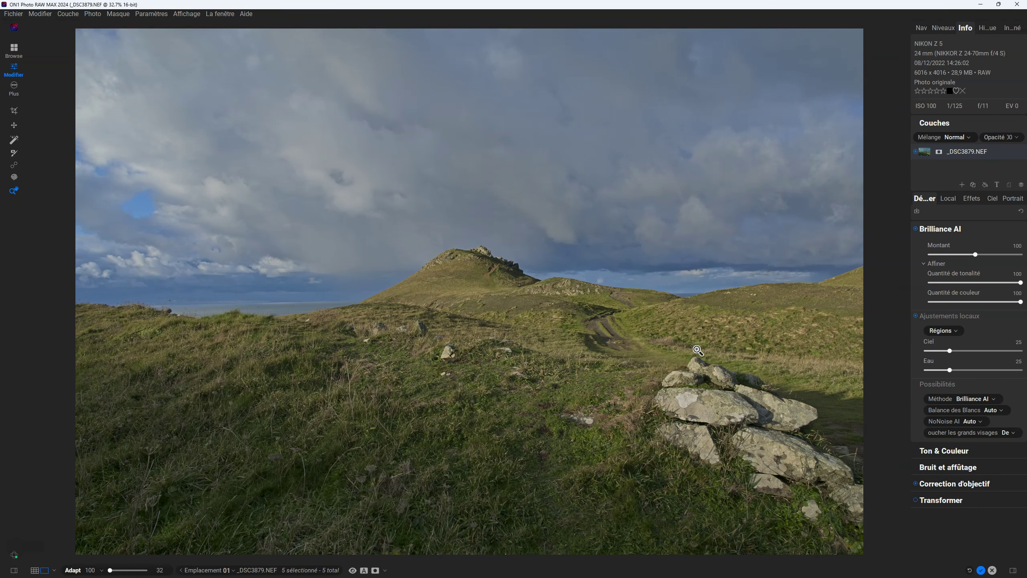
Compare the photo _DSC3879.NEF with and without its edits several times
{"action": "key", "text": "ctrl+p"}
{"action": "key", "text": "ctrl+p"}
{"action": "key", "text": "ctrl+p"}
{"action": "key", "text": "ctrl+p"}
{"action": "key", "text": "ctrl+p"}
{"action": "key", "text": "ctrl+p"}
Try a Brilliance AI Montant of 200 and a Quantité de couleur of 37, and restore both to 100
{"action": "mouse_move", "coordinate": [1021, 302]}
{"action": "left_mouse_down"}
{"action": "mouse_move", "coordinate": [967, 302]}
{"action": "mouse_move", "coordinate": [1024, 302]}
{"action": "left_mouse_up"}
{"action": "left_click_drag", "start_coordinate": [974, 253], "coordinate": [1026, 254]}
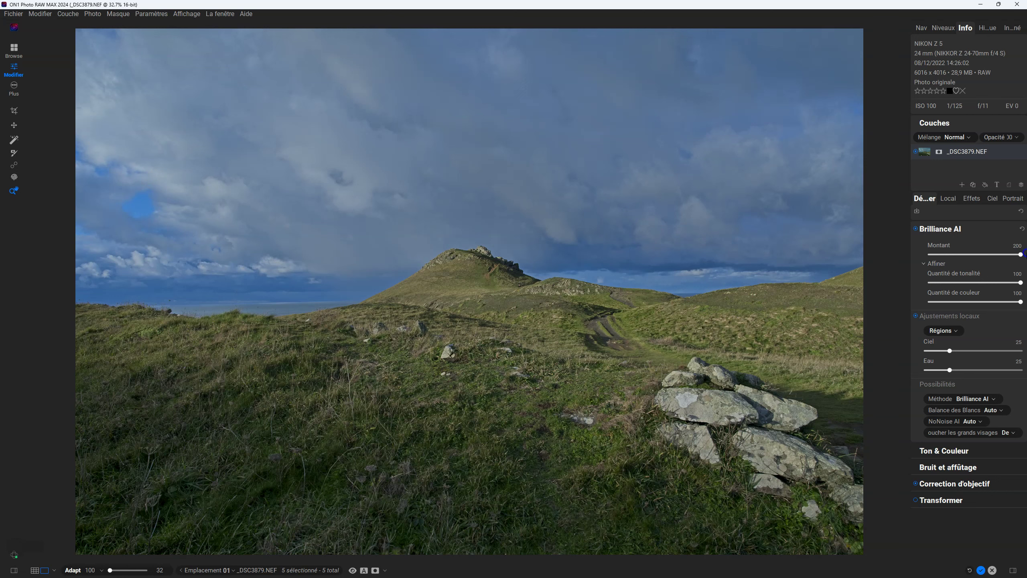
{"action": "left_click_drag", "start_coordinate": [1021, 301], "coordinate": [964, 300]}
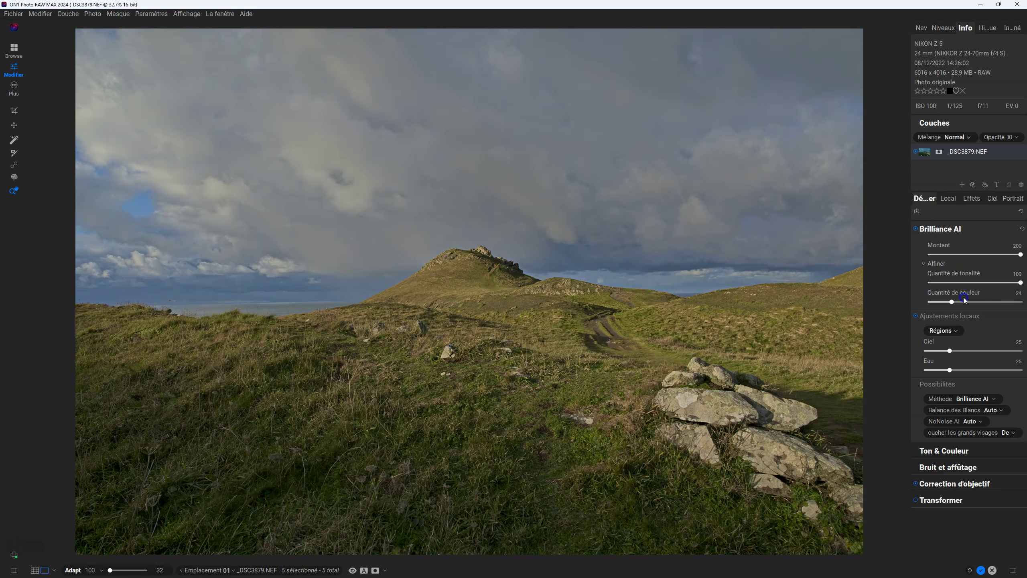
{"action": "double_click", "coordinate": [1021, 254]}
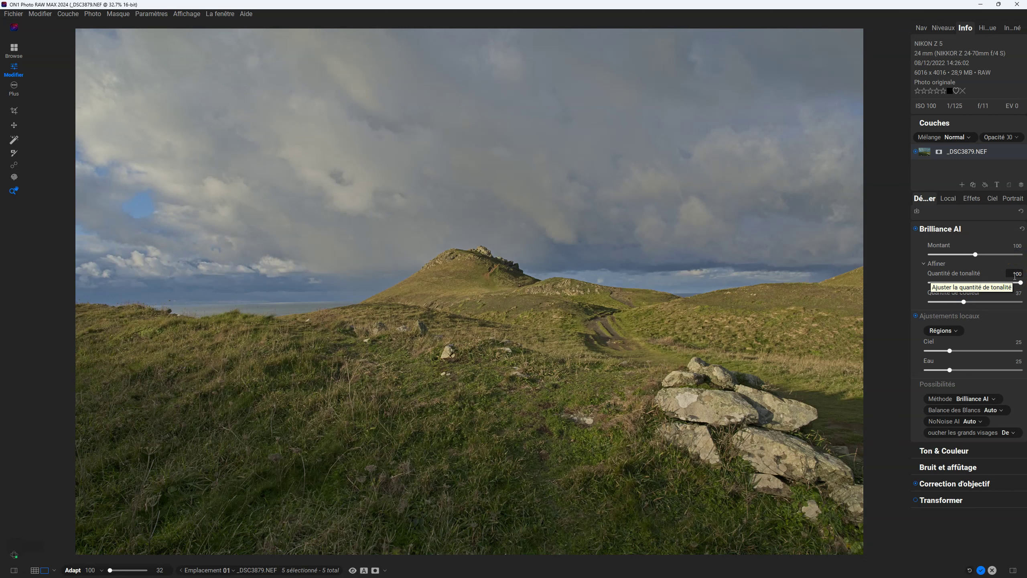
{"action": "left_click", "coordinate": [1014, 279]}
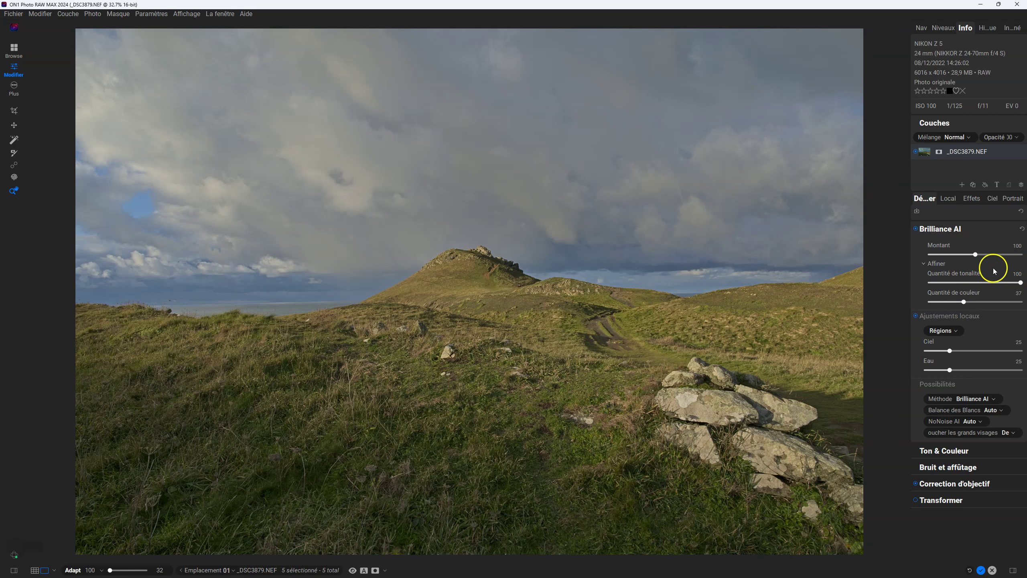
{"action": "left_click_drag", "start_coordinate": [964, 301], "coordinate": [1025, 295]}
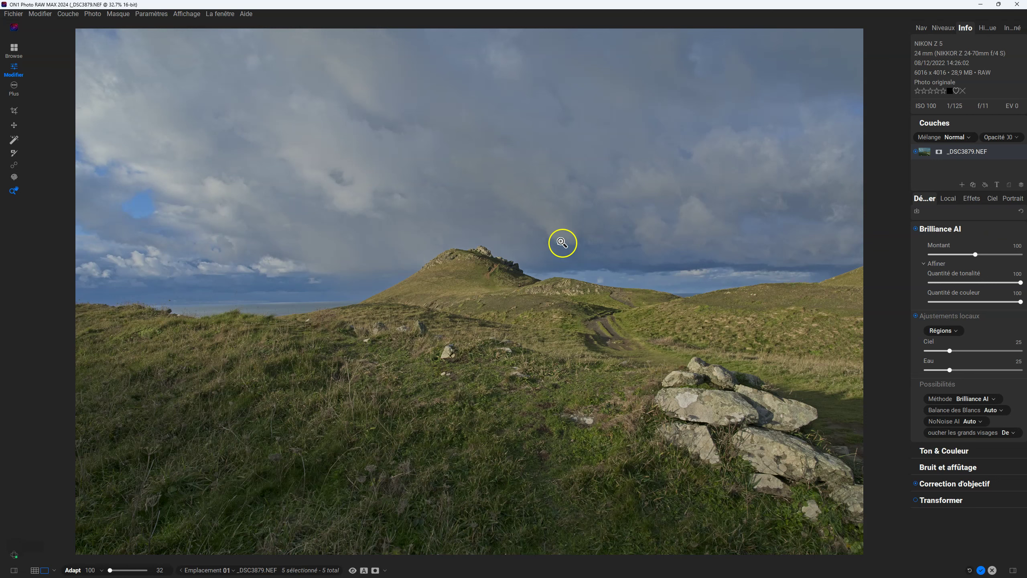
Set the Brilliance AI local adjustments to Ciel 57 and Eau 50, and preview the other available regions
{"action": "left_click_drag", "start_coordinate": [949, 350], "coordinate": [981, 349]}
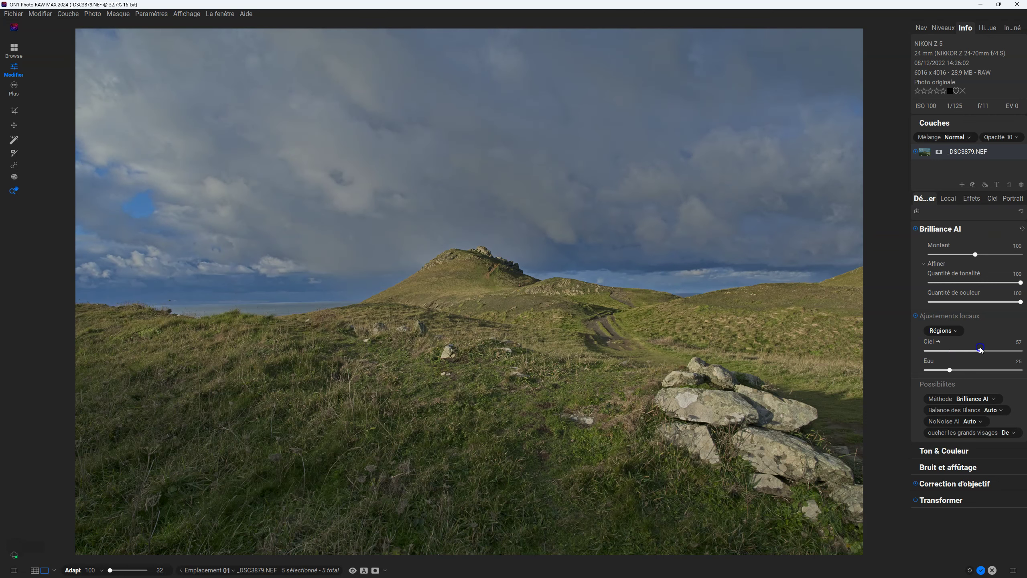
{"action": "left_click_drag", "start_coordinate": [948, 369], "coordinate": [973, 370]}
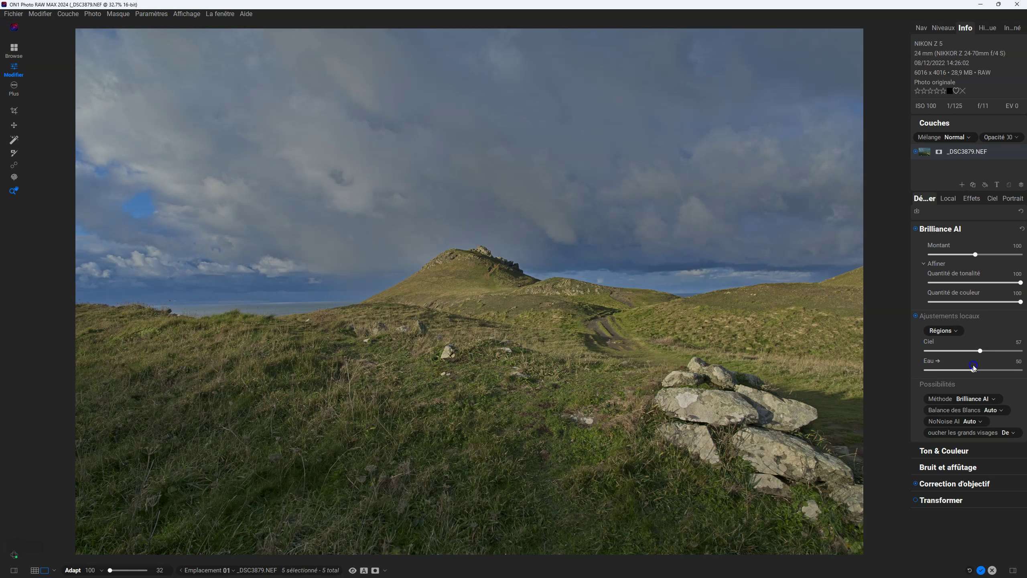
{"action": "left_click", "coordinate": [941, 330]}
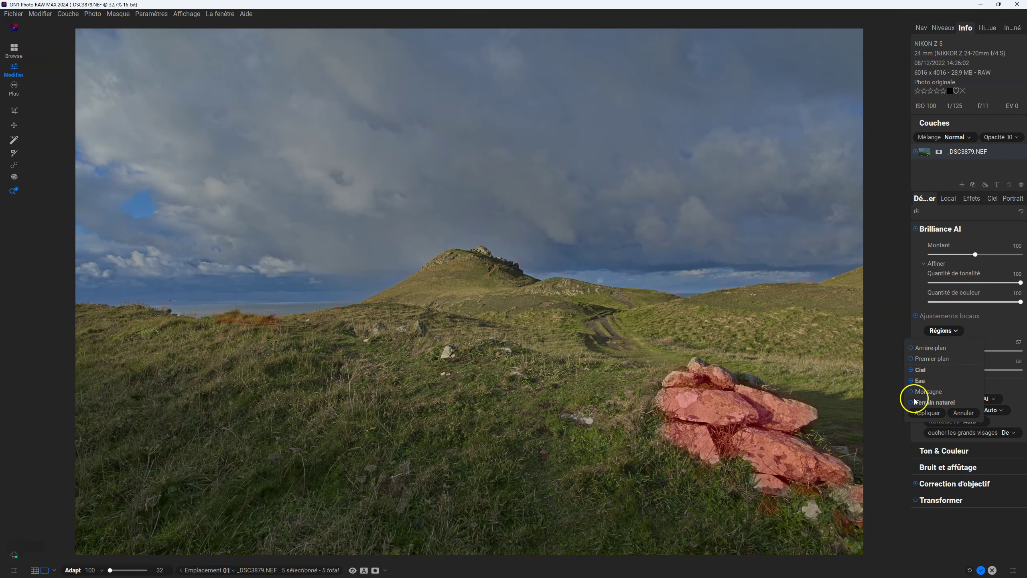
{"action": "left_click", "coordinate": [766, 381]}
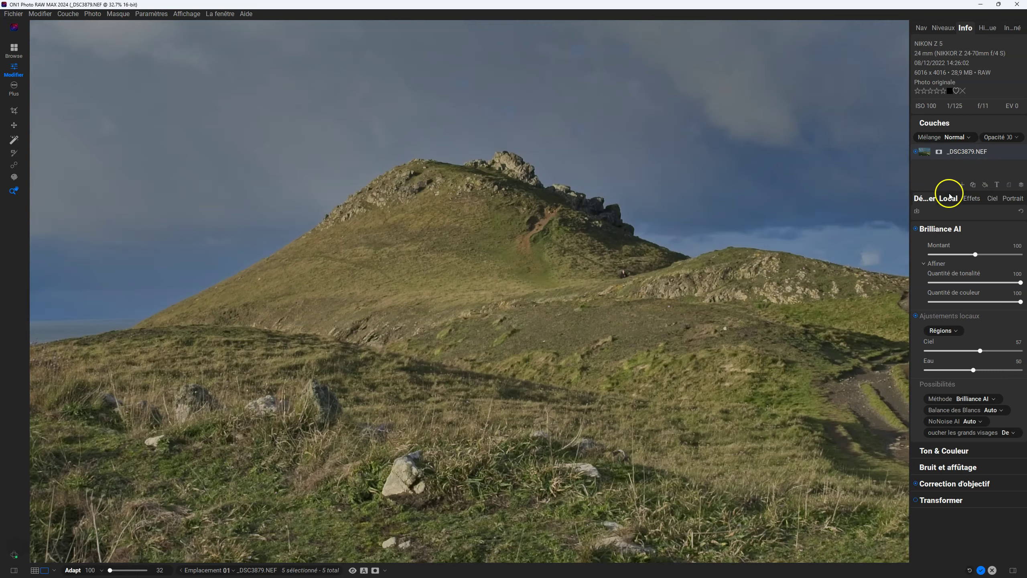
Display the Brilliance AI - Ciel local adjustment and choose the Masque Dégradé tool for its mask
{"action": "left_click", "coordinate": [948, 197]}
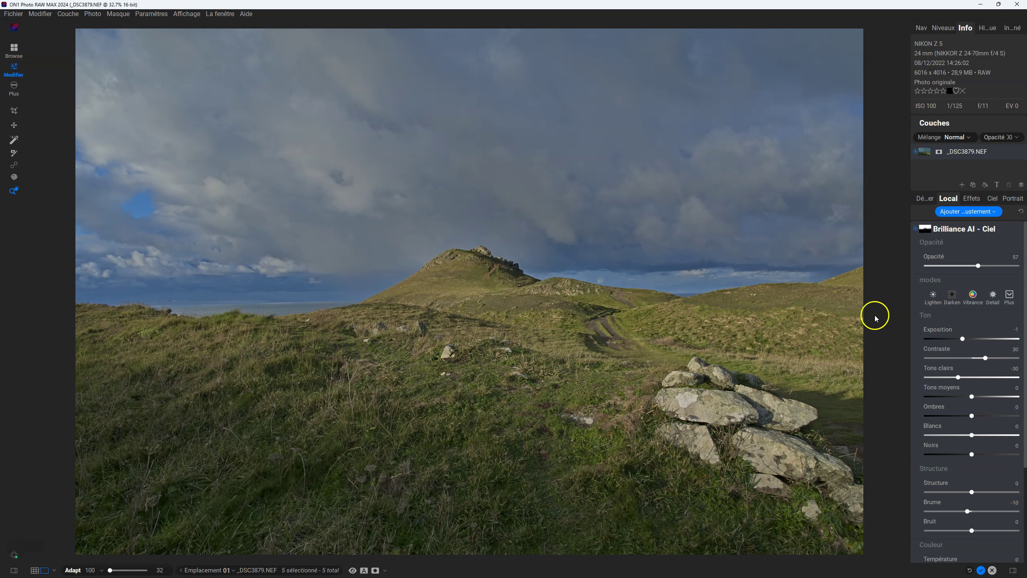
{"action": "left_click", "coordinate": [15, 152]}
{"action": "left_click", "coordinate": [14, 153]}
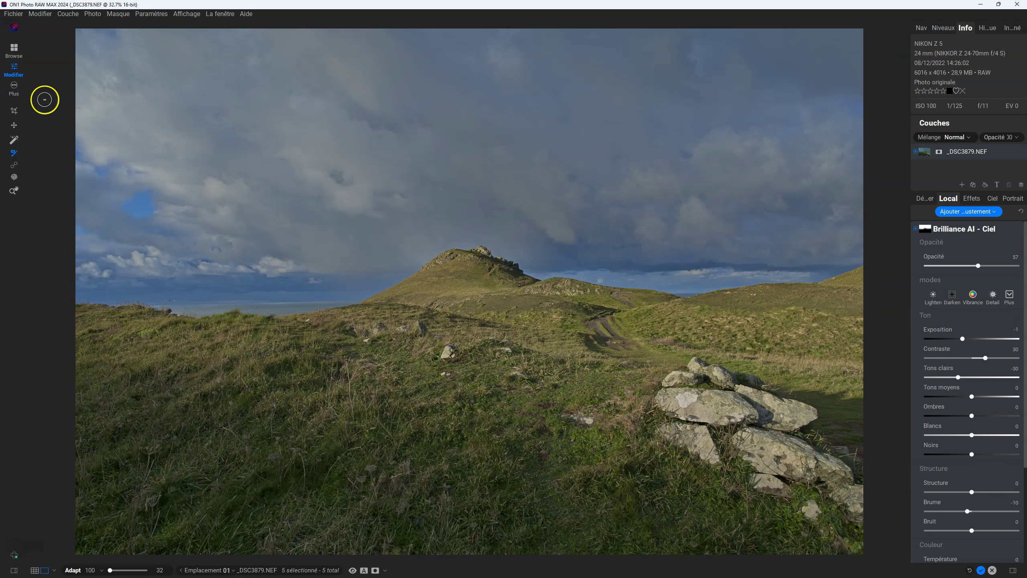
{"action": "mouse_move", "coordinate": [126, 12]}
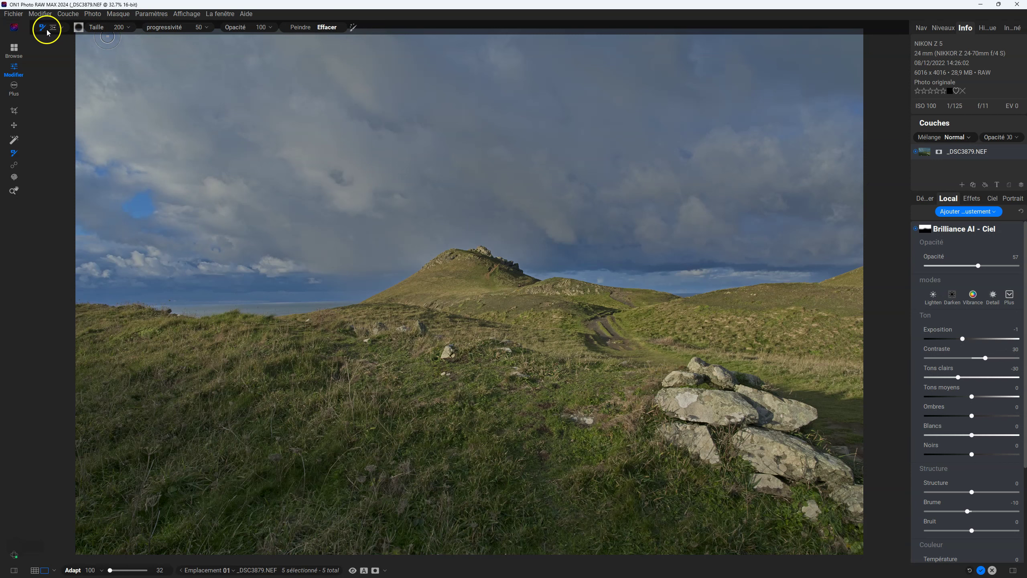
{"action": "left_click", "coordinate": [61, 29]}
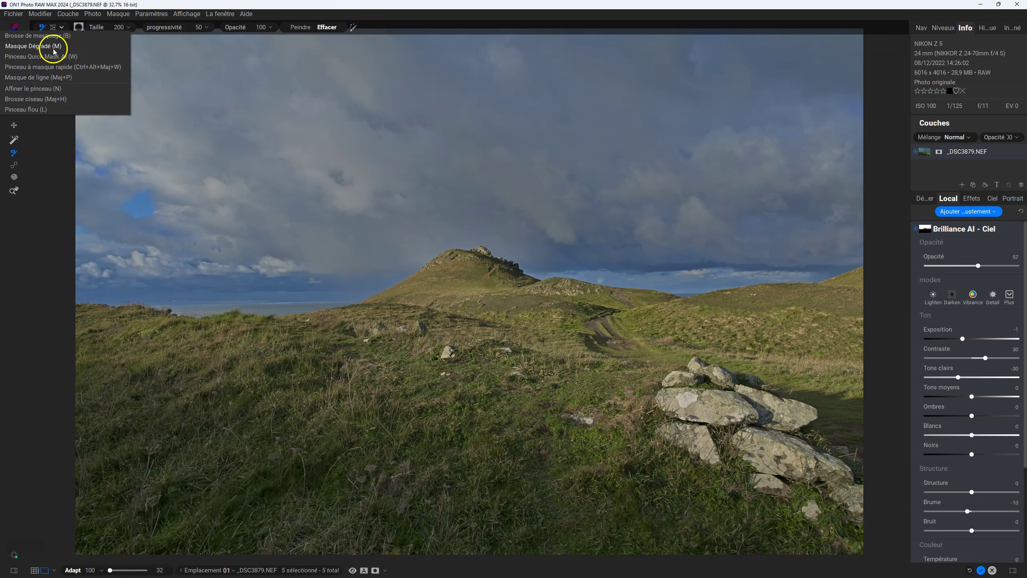
{"action": "left_click", "coordinate": [51, 46]}
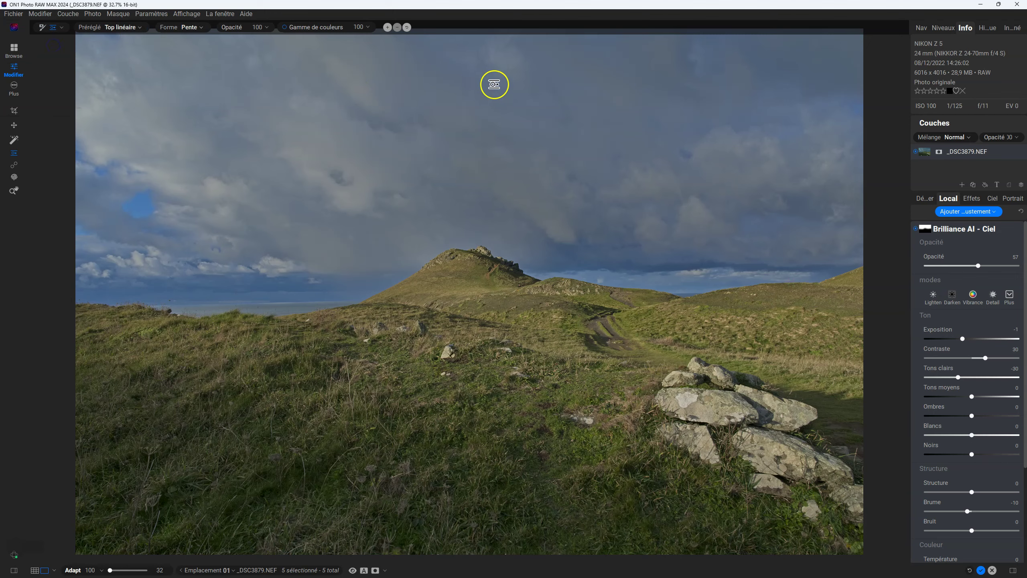
Try a tilted linear gradient mask along the horizon on the Brilliance AI - Ciel adjustment, and undo it
{"action": "left_click", "coordinate": [495, 267]}
{"action": "left_click_drag", "start_coordinate": [518, 263], "coordinate": [247, 270]}
{"action": "left_click_drag", "start_coordinate": [496, 268], "coordinate": [489, 303]}
{"action": "mouse_move", "coordinate": [929, 231]}
{"action": "left_click_drag", "start_coordinate": [486, 302], "coordinate": [476, 223]}
{"action": "key", "text": "ctrl+z"}
{"action": "key", "text": "ctrl+z"}
{"action": "key", "text": "ctrl+z"}
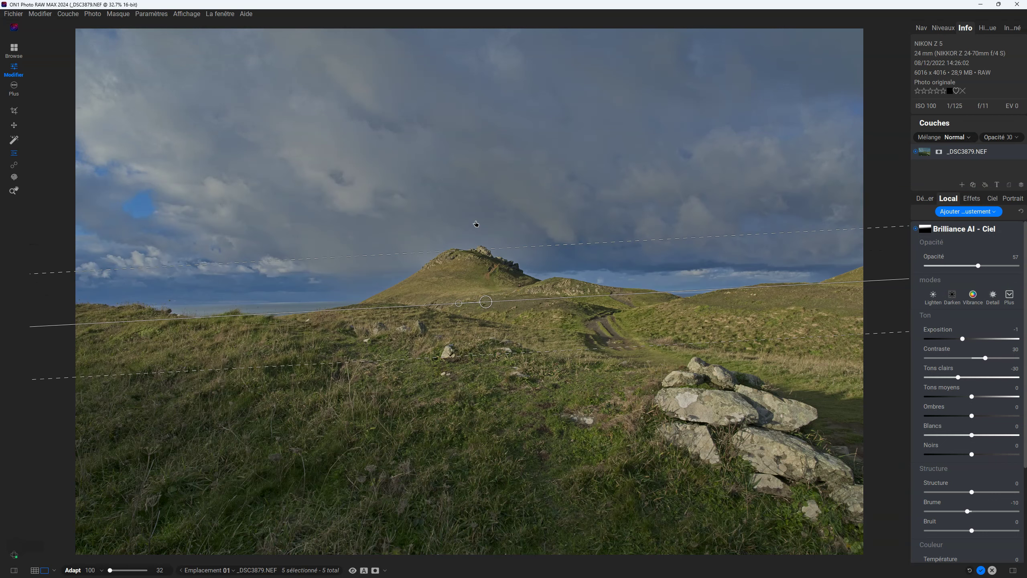
{"action": "key", "text": "ctrl+z"}
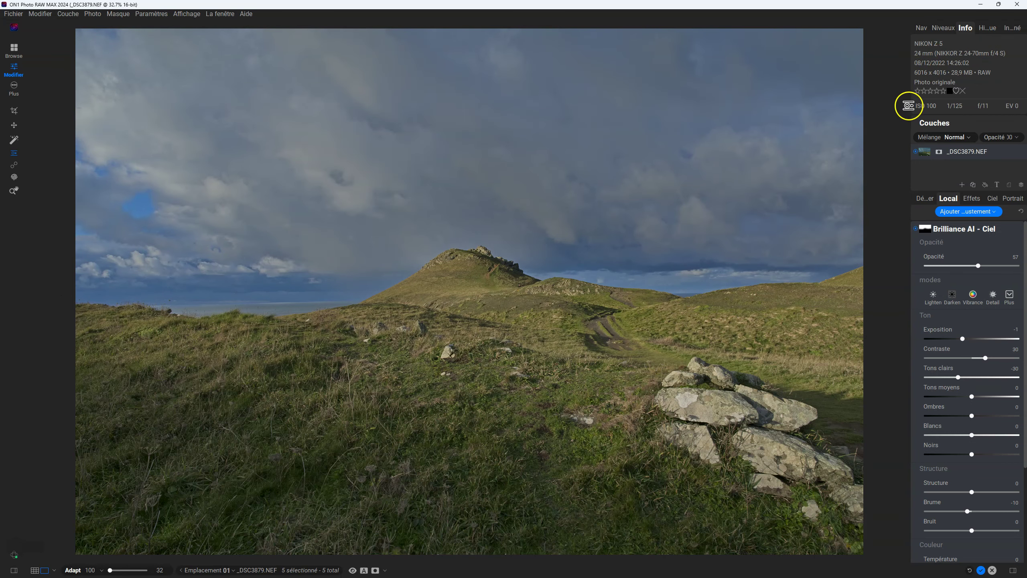
Widen the adjustments area and review the photo's history, snapshots and navigator preview
{"action": "left_click_drag", "start_coordinate": [910, 112], "coordinate": [829, 114]}
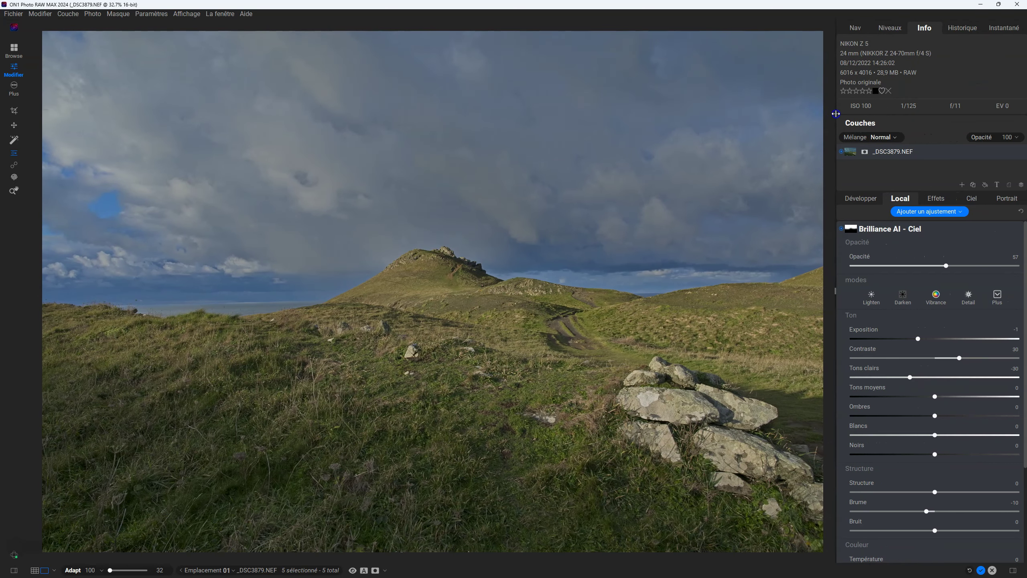
{"action": "left_click", "coordinate": [957, 29]}
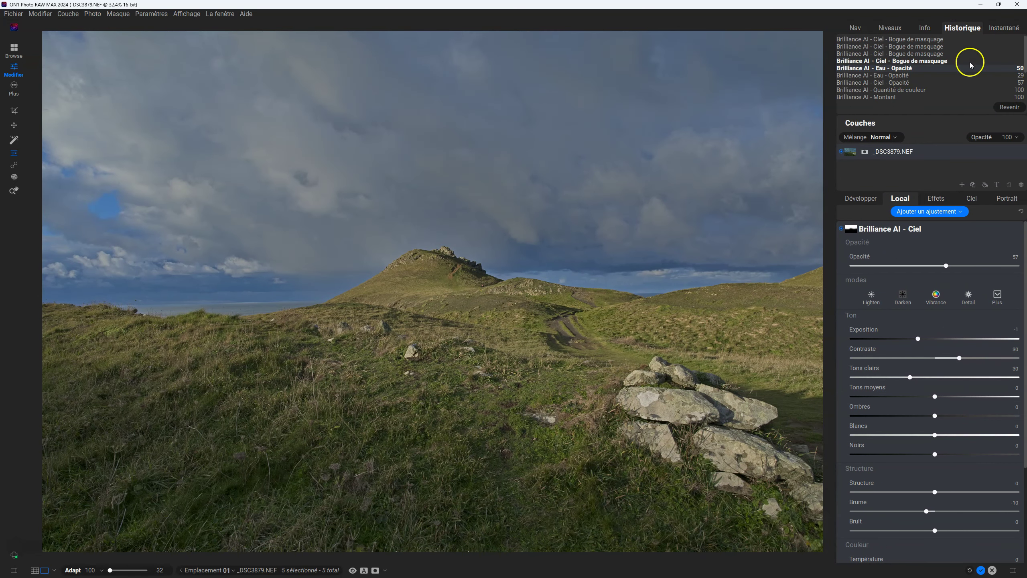
{"action": "left_click", "coordinate": [1009, 30]}
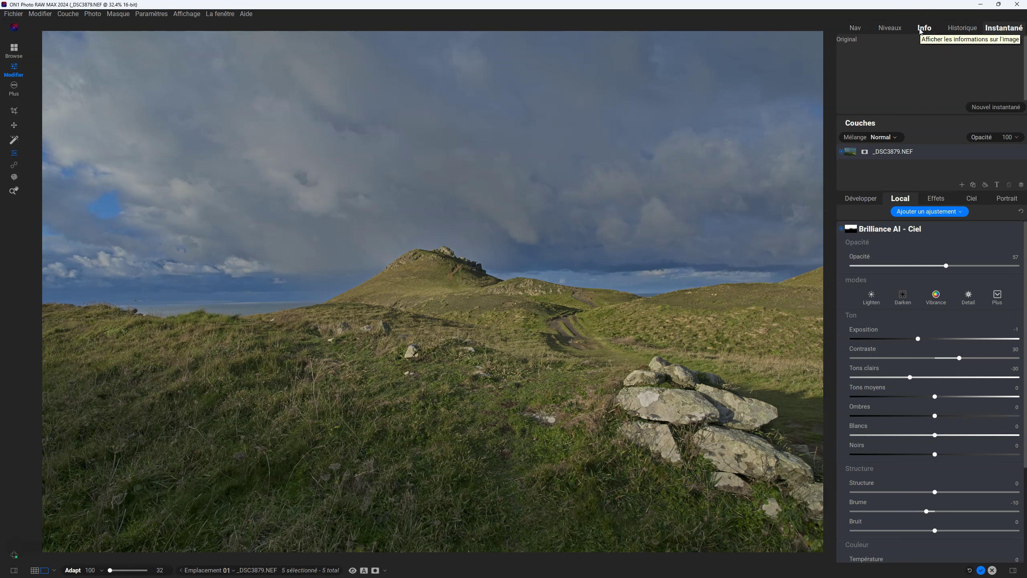
{"action": "left_click", "coordinate": [863, 29]}
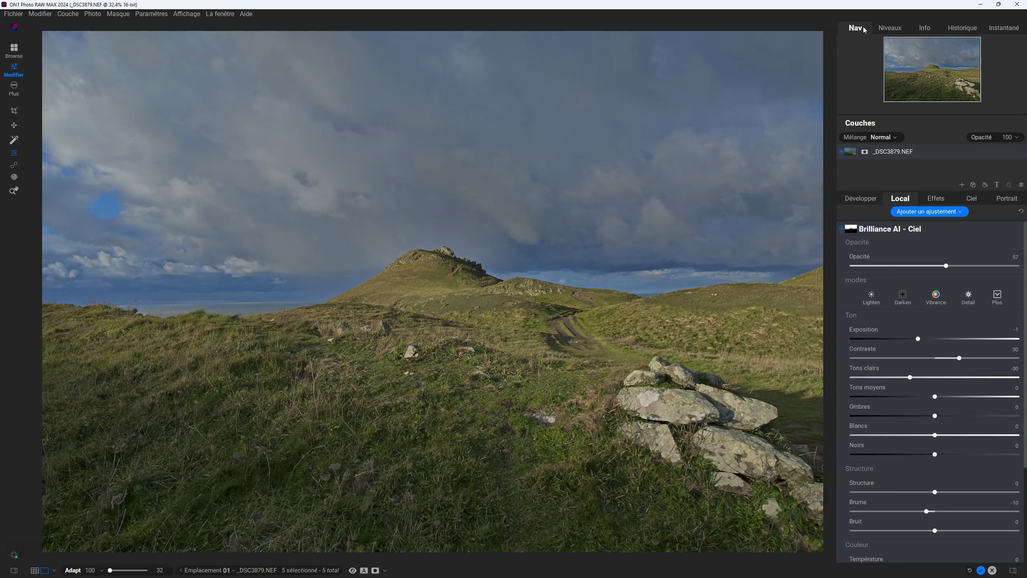
{"action": "left_click", "coordinate": [785, 34]}
{"action": "left_click", "coordinate": [547, 158]}
{"action": "left_click", "coordinate": [68, 436]}
Display the presets, browse the full set of preset categories, and open the ON1 Team collection under AI Style Advisor
{"action": "left_click", "coordinate": [15, 570]}
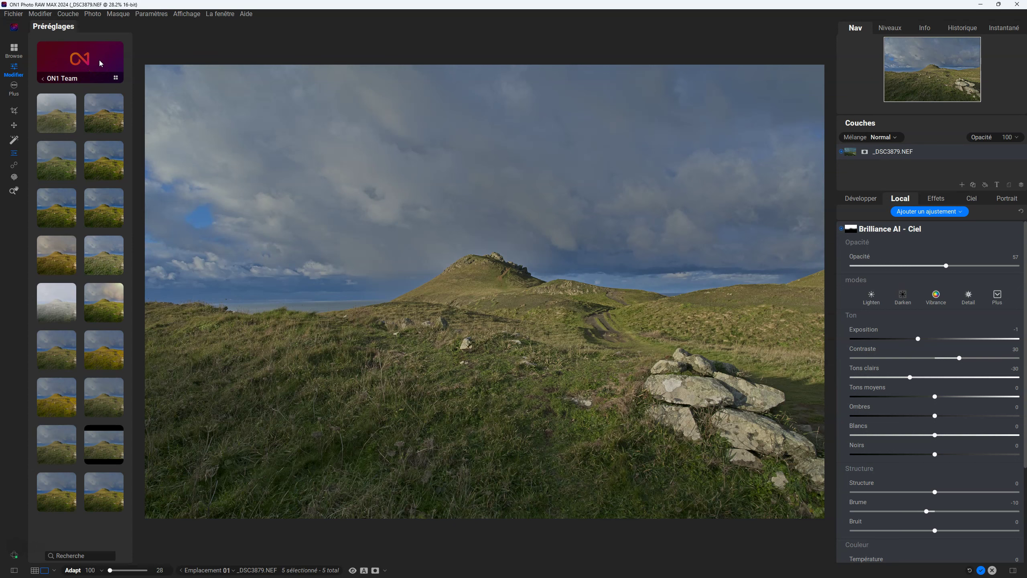
{"action": "left_click", "coordinate": [43, 79]}
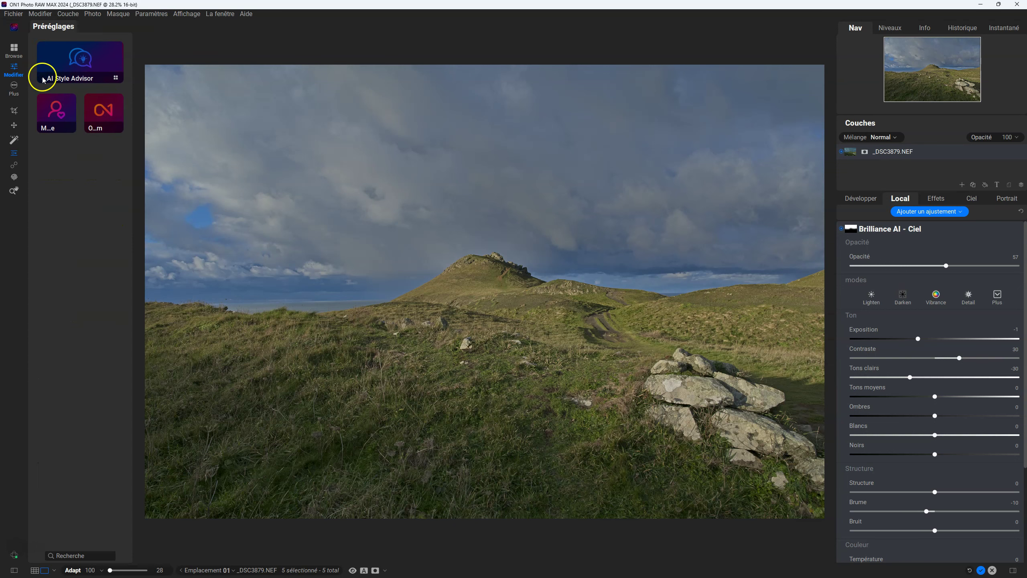
{"action": "left_click", "coordinate": [43, 79]}
{"action": "left_click", "coordinate": [88, 78]}
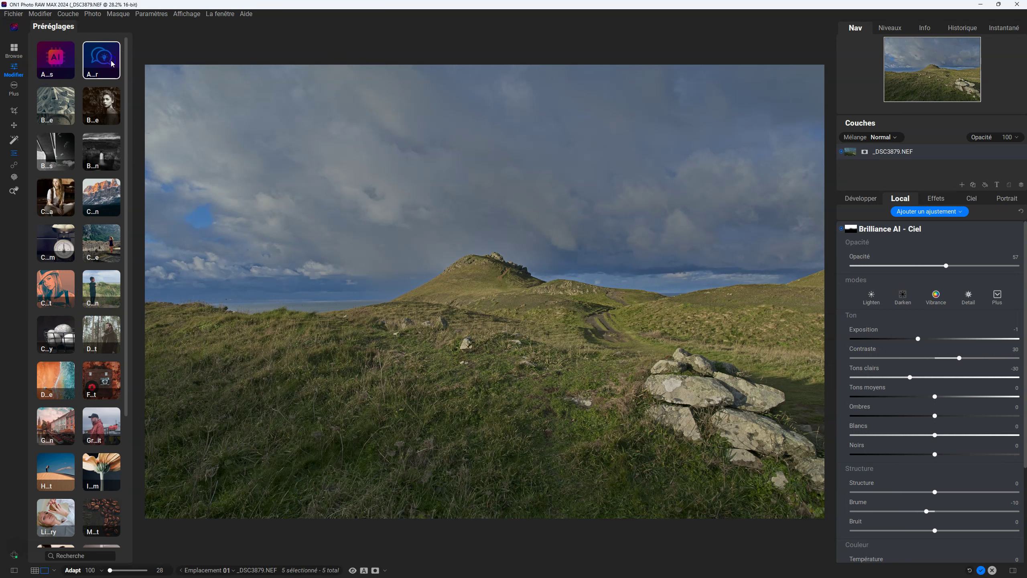
{"action": "left_click", "coordinate": [104, 109]}
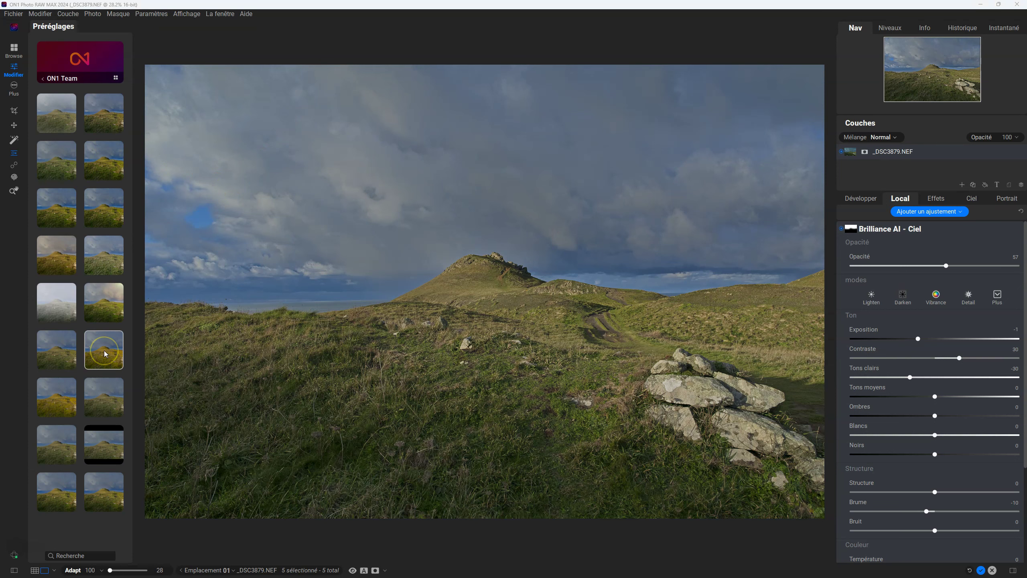
Preview several ON1 Team presets on the photo and apply the second preset of the third row
{"action": "left_click", "coordinate": [60, 350]}
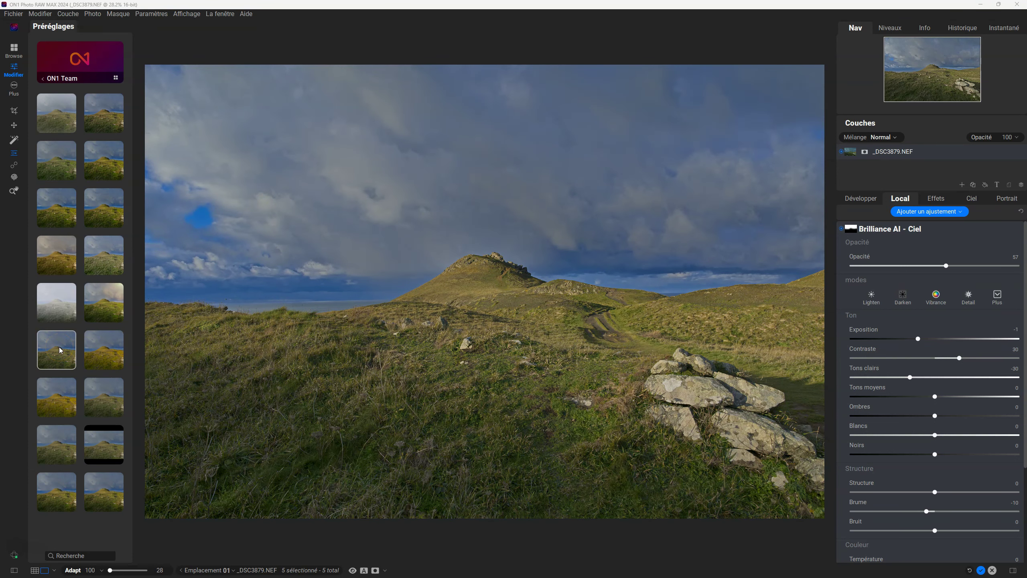
{"action": "left_click", "coordinate": [70, 321]}
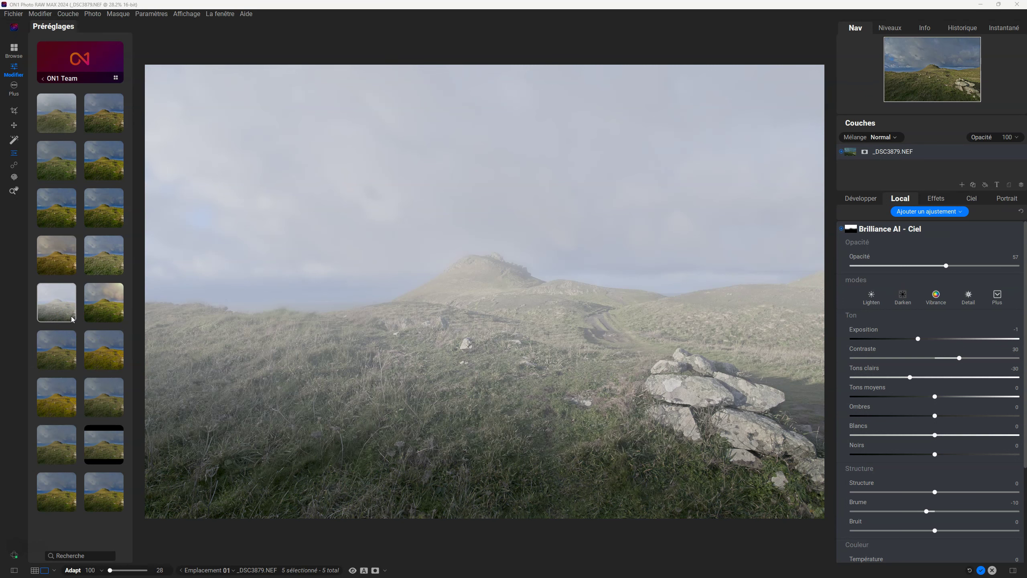
{"action": "left_click", "coordinate": [69, 261]}
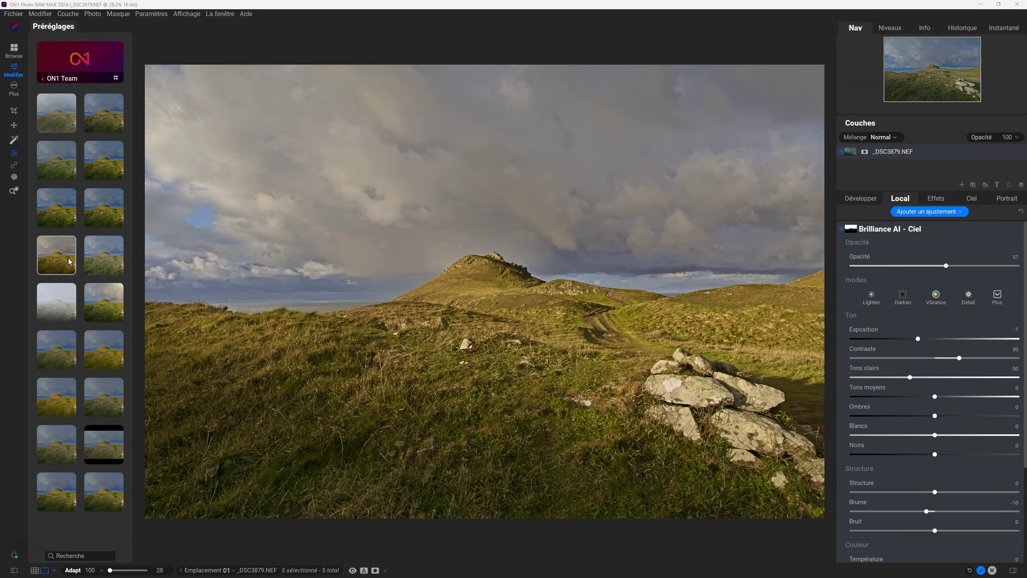
{"action": "left_click", "coordinate": [104, 260]}
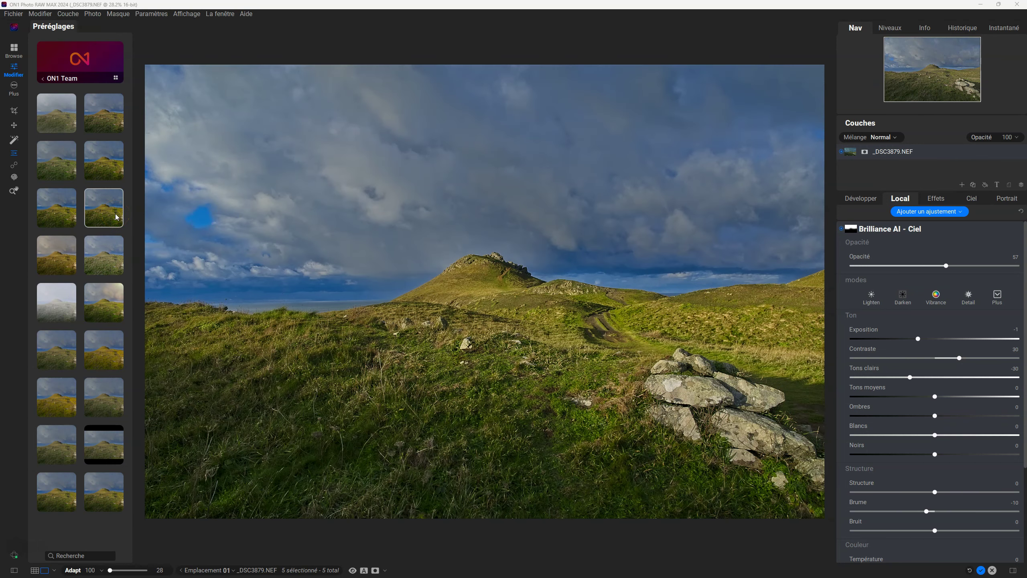
{"action": "left_click", "coordinate": [115, 216]}
Reduce the overall opacity of the applied preset's effects to 33
{"action": "left_click", "coordinate": [622, 331]}
{"action": "left_click", "coordinate": [574, 321]}
{"action": "key", "text": "z"}
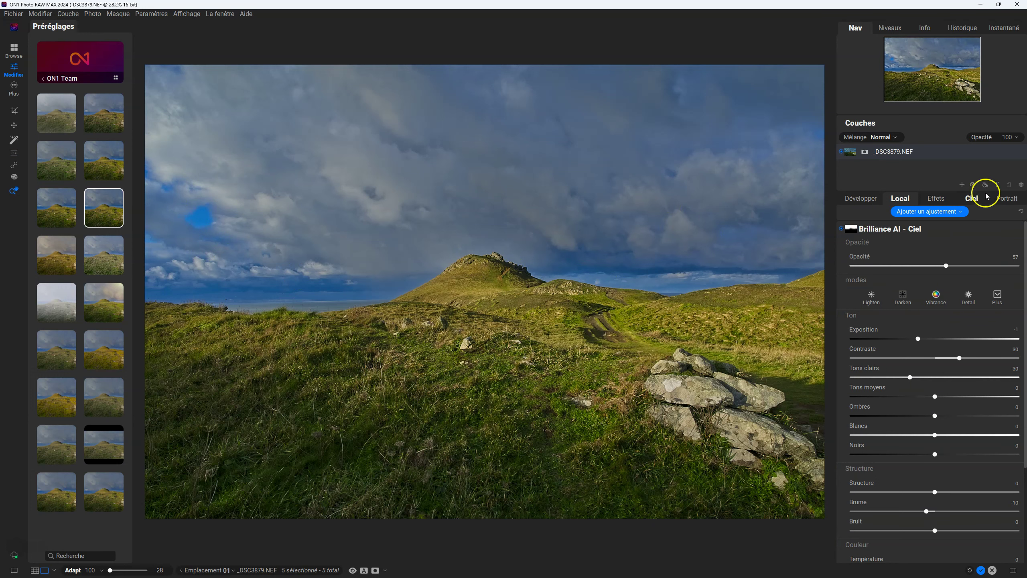
{"action": "left_click", "coordinate": [943, 201]}
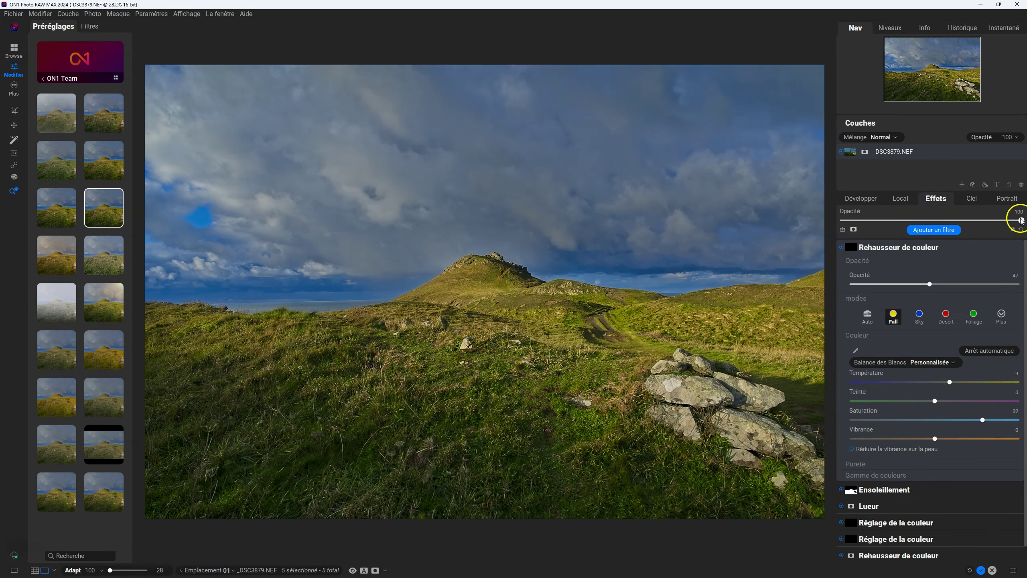
{"action": "left_click_drag", "start_coordinate": [1022, 220], "coordinate": [896, 221]}
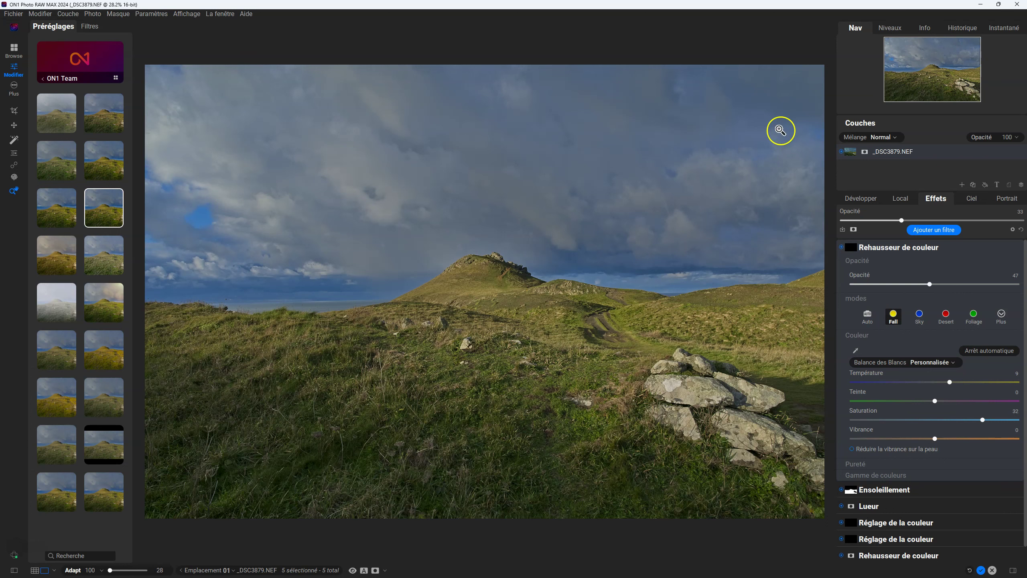
Return to photo browsing, view folder 02 inside 0001 APHOTO ON1, and go back up to the parent folder
{"action": "left_click", "coordinate": [13, 50]}
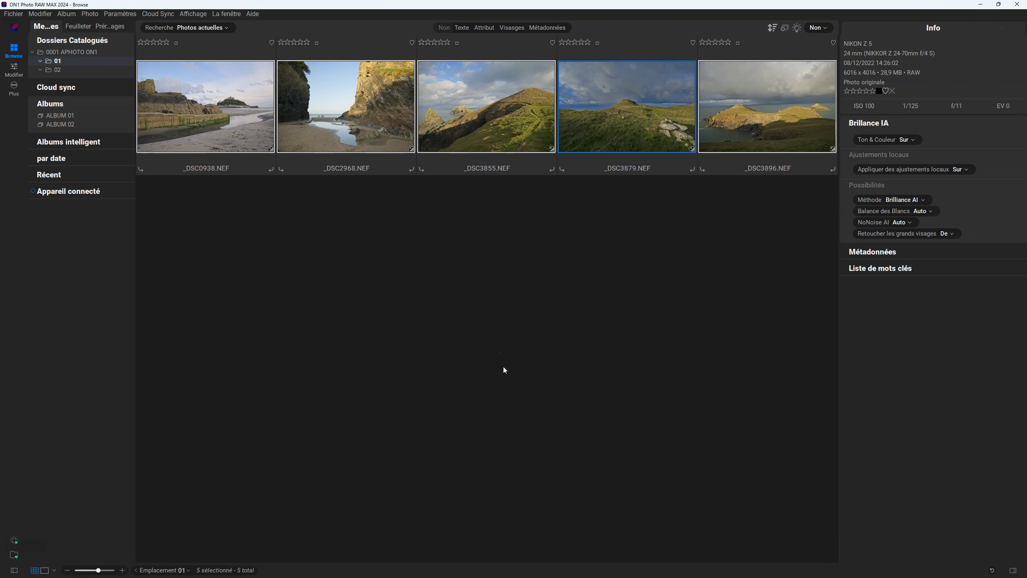
{"action": "left_click", "coordinate": [72, 52]}
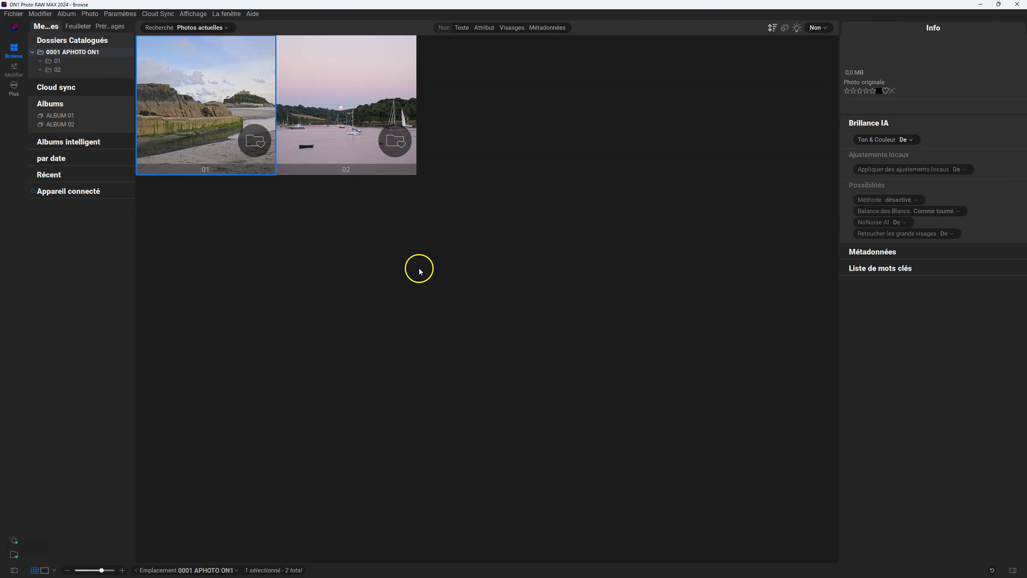
{"action": "double_click", "coordinate": [351, 102]}
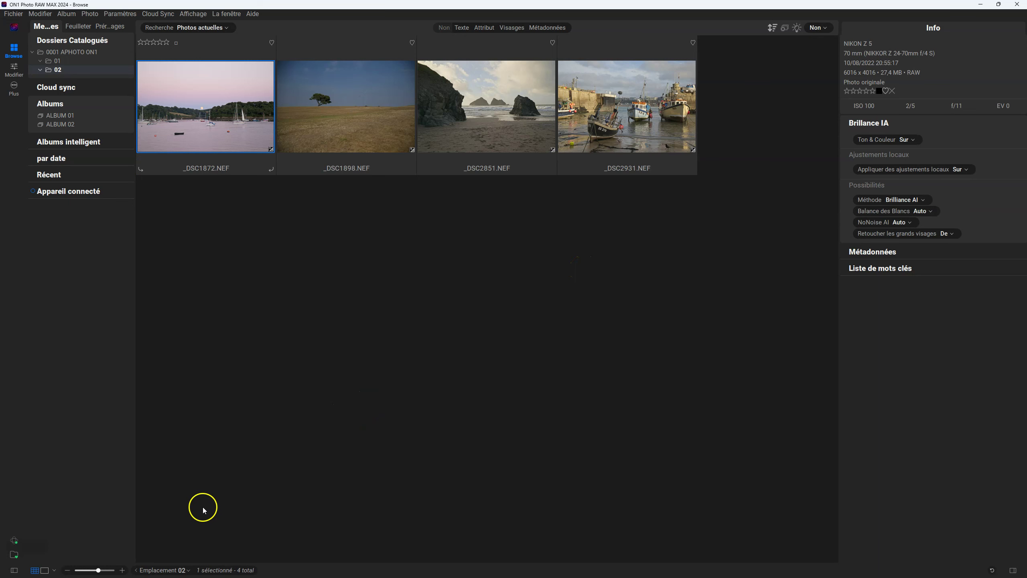
{"action": "left_click", "coordinate": [136, 570]}
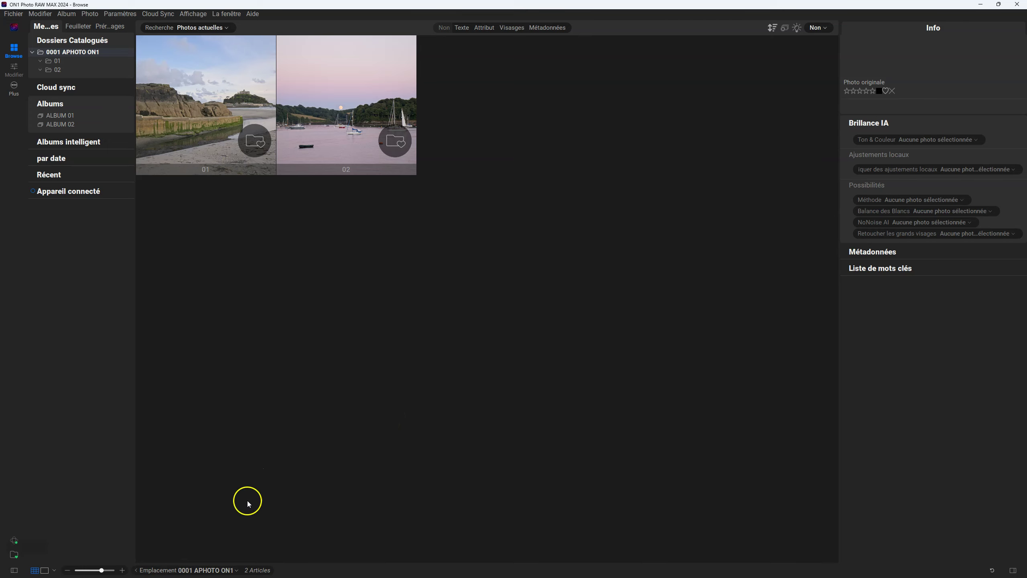
Browse the photos in ALBUM 01, then switch the browsing location to ALBUM 02
{"action": "left_click", "coordinate": [238, 570]}
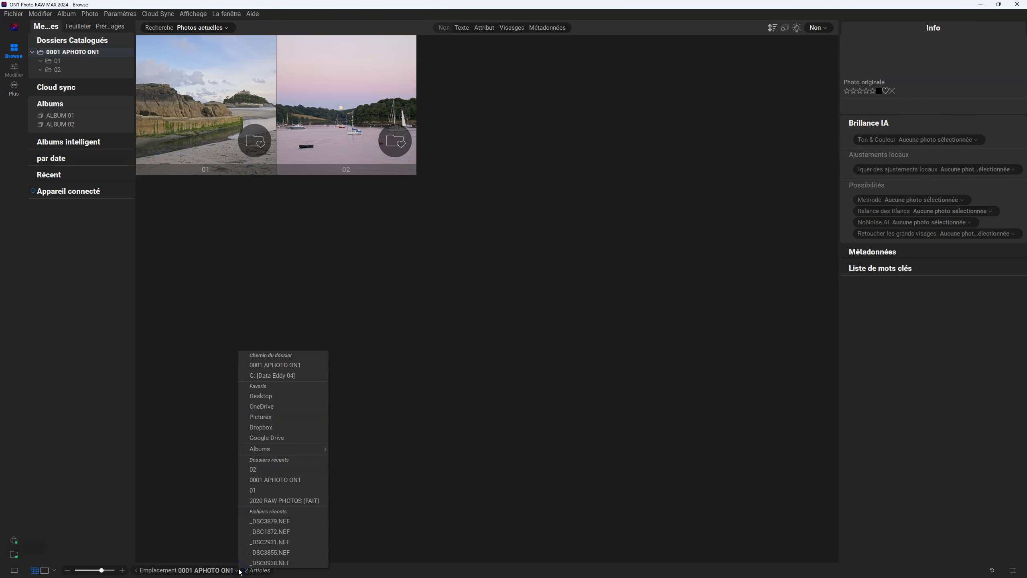
{"action": "mouse_move", "coordinate": [276, 452]}
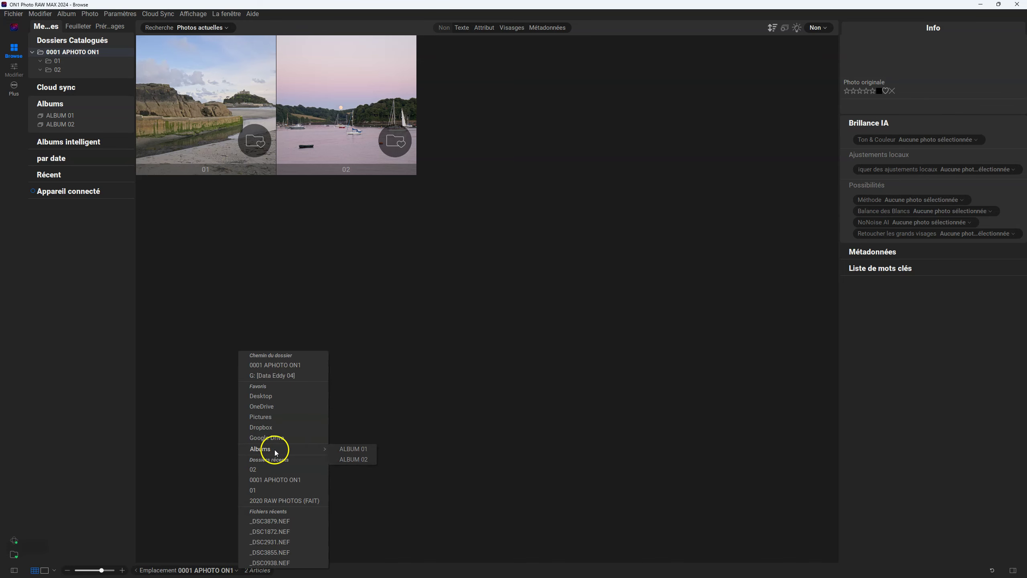
{"action": "left_click", "coordinate": [354, 449]}
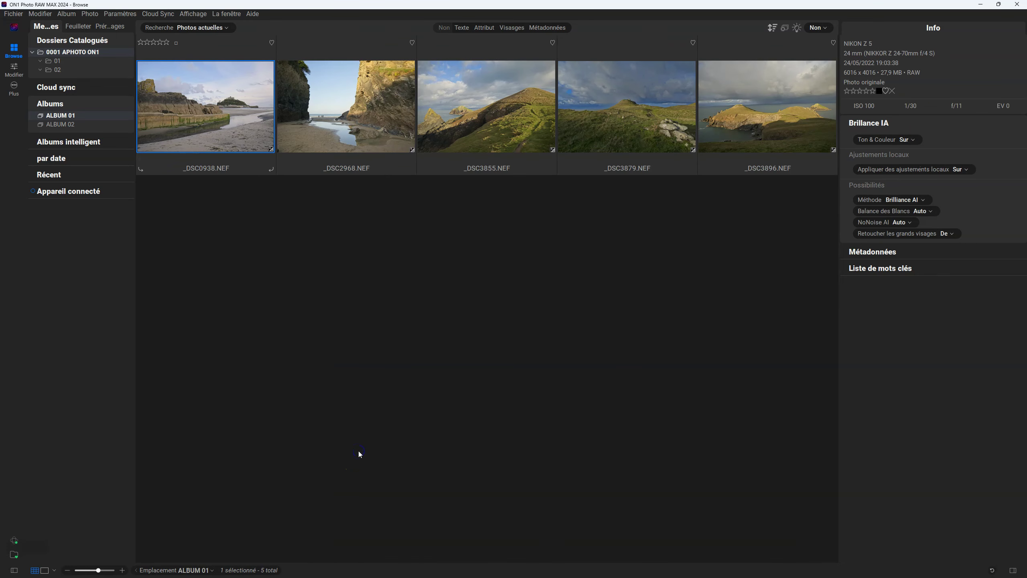
{"action": "left_click", "coordinate": [212, 570]}
{"action": "mouse_move", "coordinate": [266, 450]}
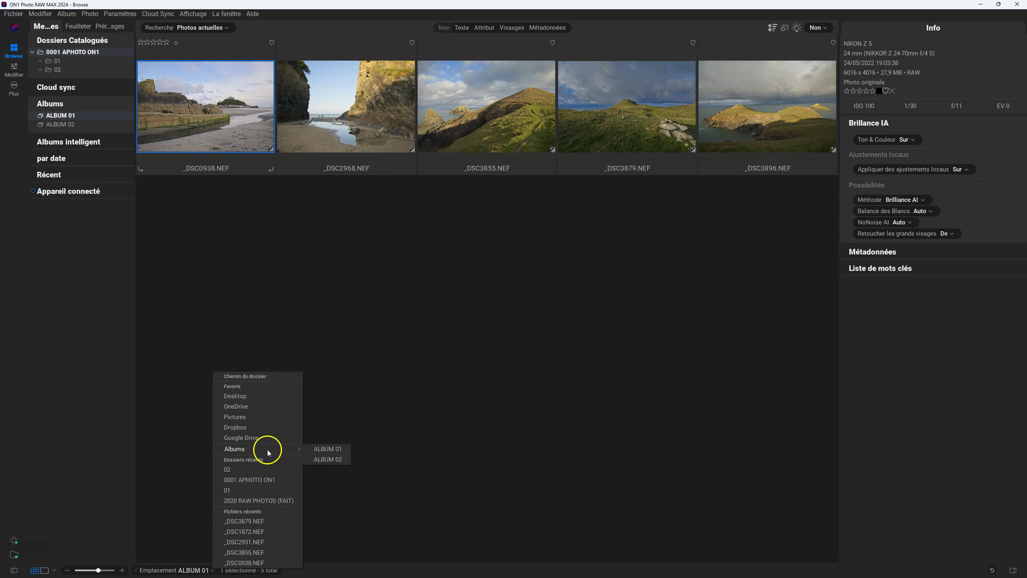
{"action": "left_click", "coordinate": [340, 460]}
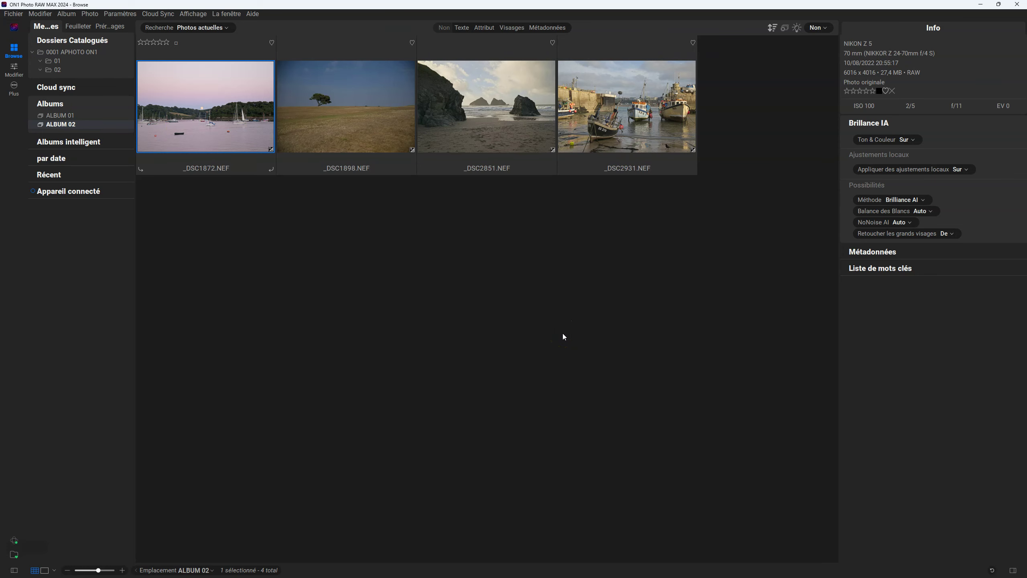
Open _DSC1872.NEF for editing, apply the first preset in the fourth row of ON1 Team in place of the current effects, and hide the presets
{"action": "double_click", "coordinate": [202, 145]}
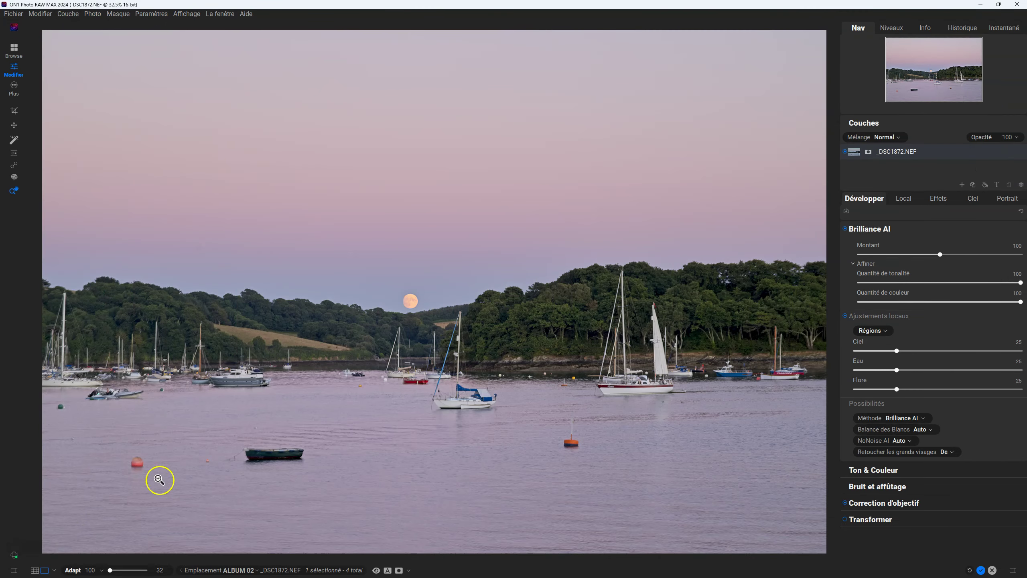
{"action": "left_click", "coordinate": [14, 570]}
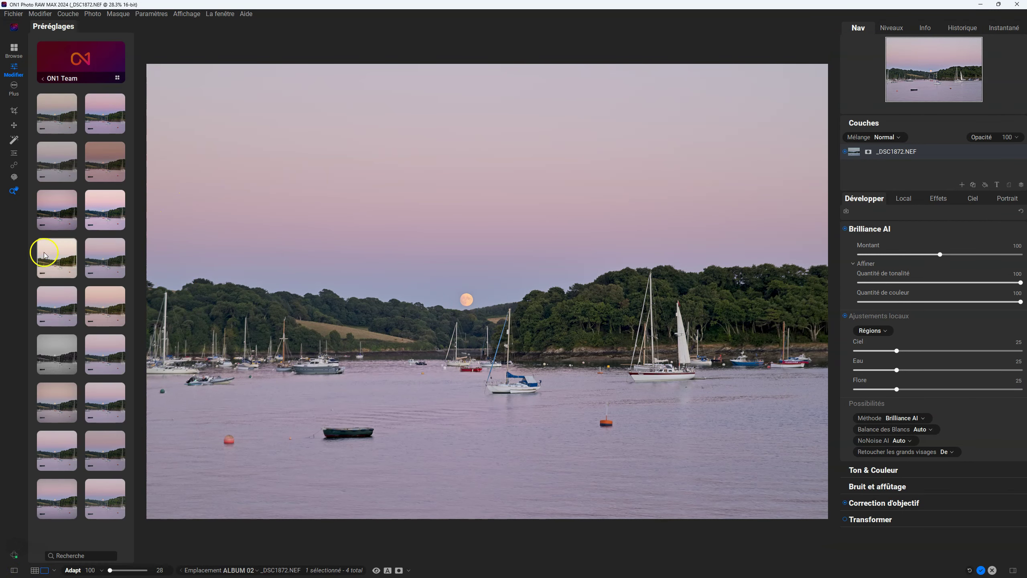
{"action": "left_click", "coordinate": [65, 261]}
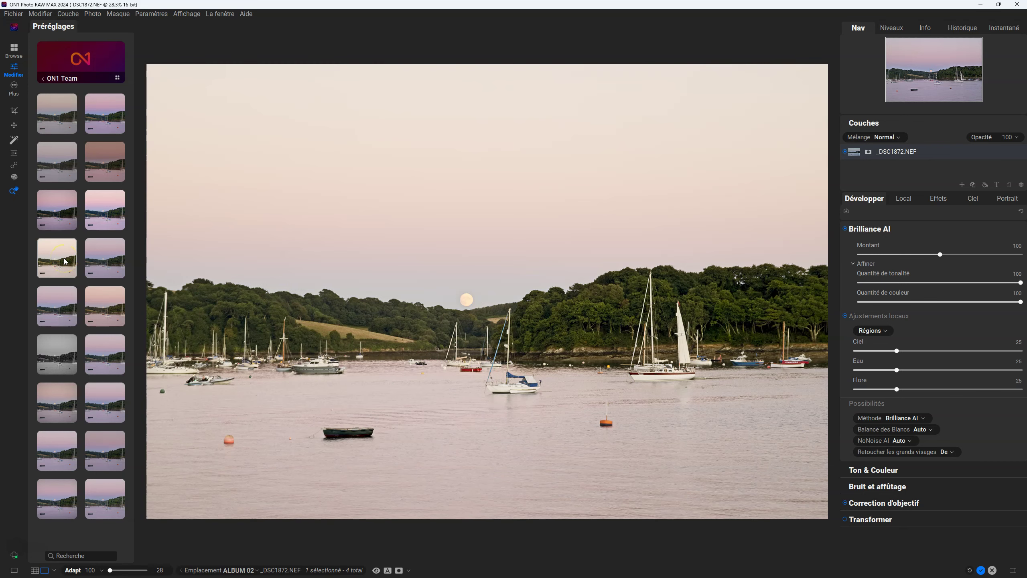
{"action": "left_click", "coordinate": [65, 261]}
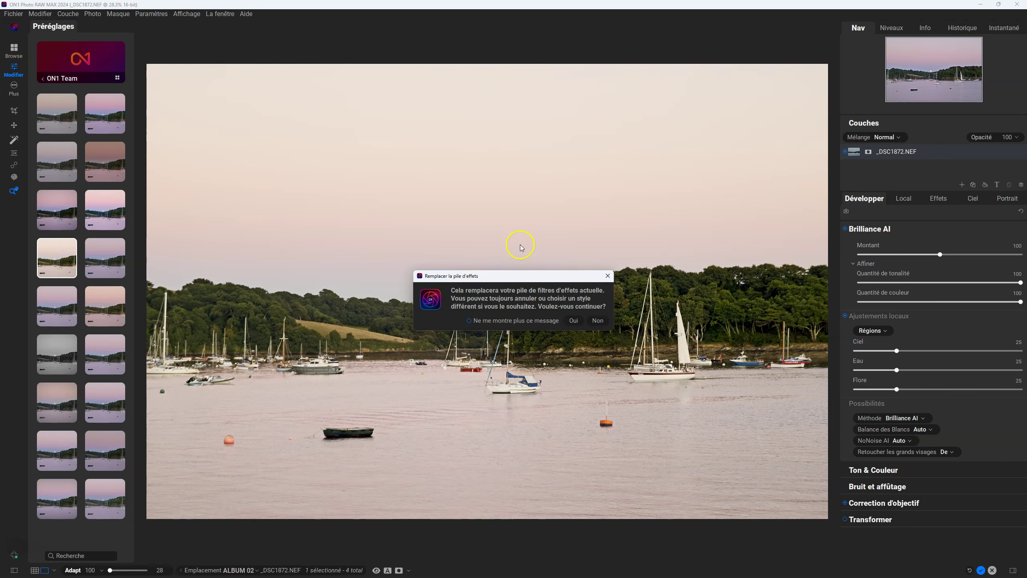
{"action": "left_click", "coordinate": [572, 321]}
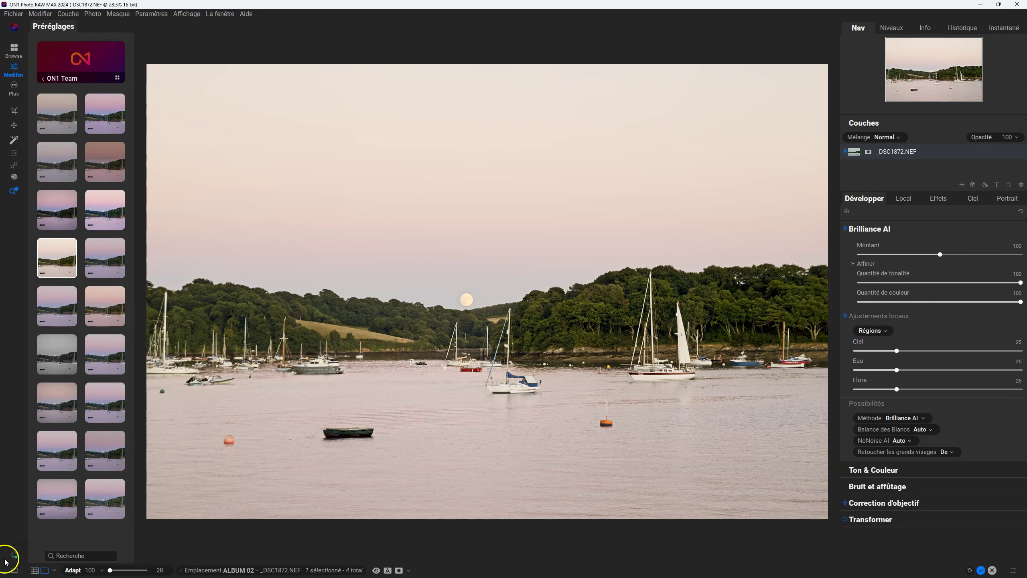
{"action": "left_click", "coordinate": [16, 570]}
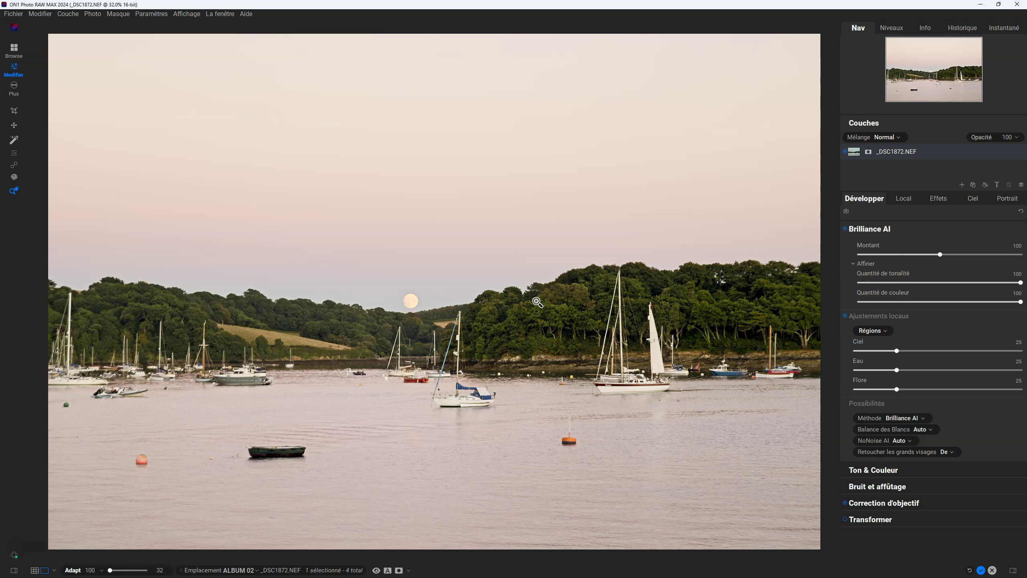
Reduce the overall opacity of the preset's effects to 63
{"action": "left_click", "coordinate": [938, 198]}
{"action": "left_click_drag", "start_coordinate": [1020, 221], "coordinate": [957, 221]}
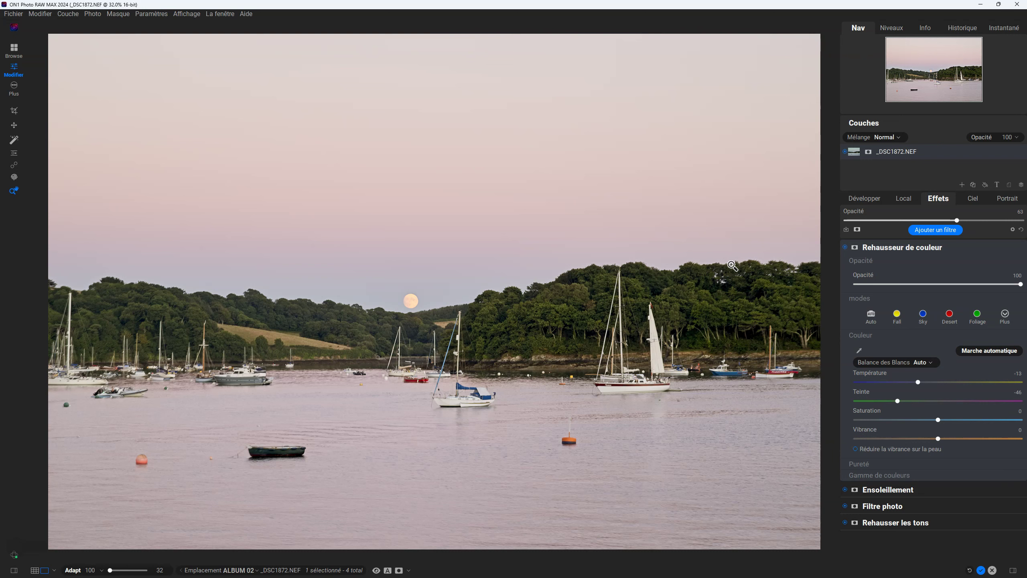
{"action": "left_click", "coordinate": [688, 237]}
{"action": "left_click", "coordinate": [156, 14]}
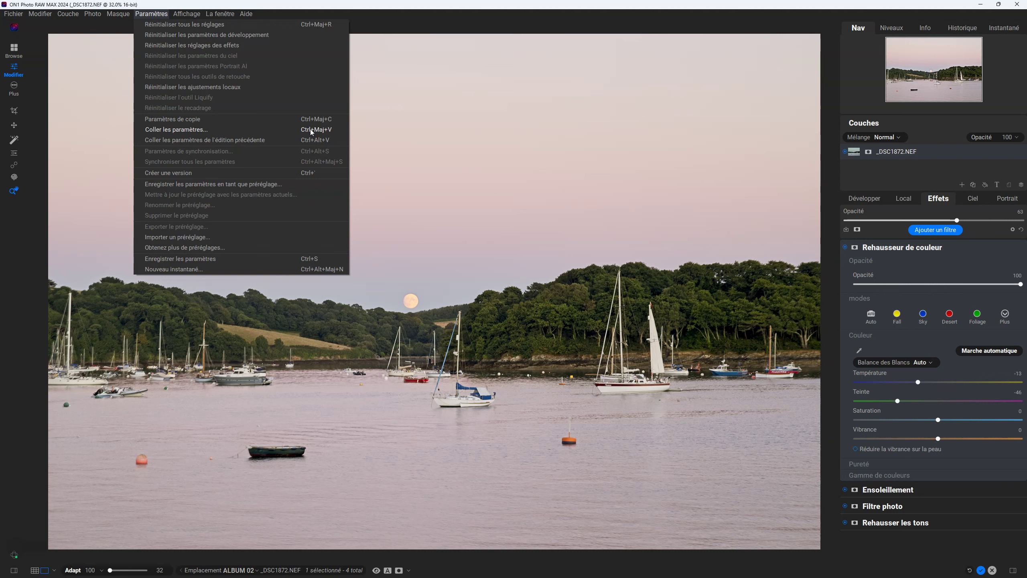
{"action": "left_click", "coordinate": [436, 132]}
{"action": "left_click", "coordinate": [520, 130]}
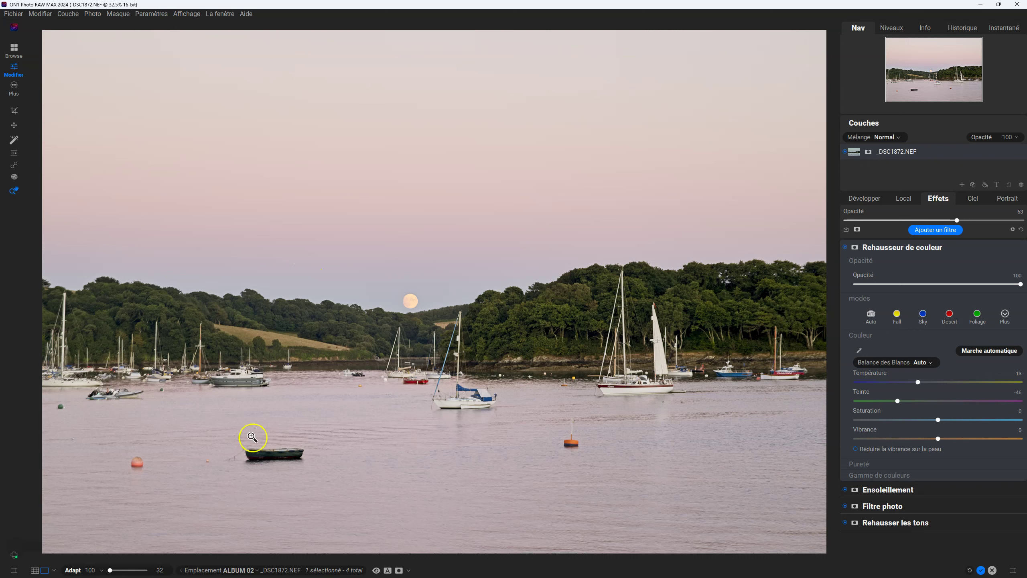
Switch the location to ALBUM 01 and display the photo _DSC2968.NEF in the editor
{"action": "left_click", "coordinate": [256, 573]}
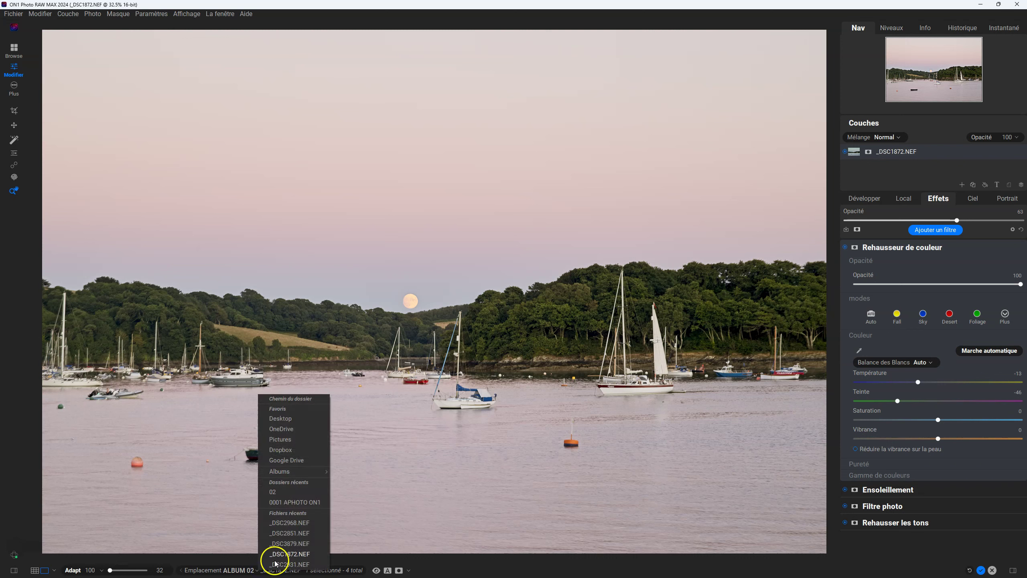
{"action": "mouse_move", "coordinate": [319, 471]}
{"action": "left_click", "coordinate": [352, 471]}
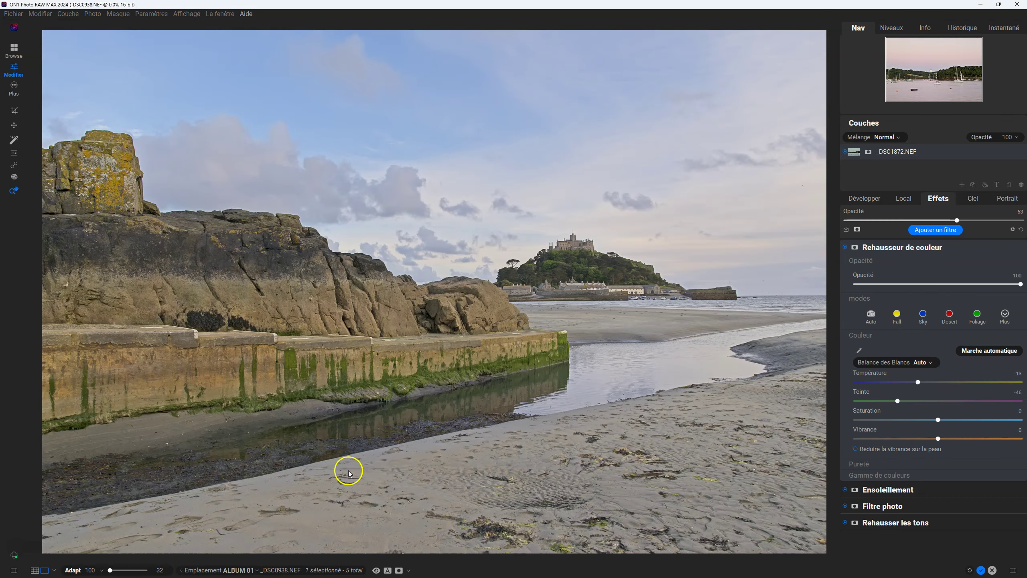
{"action": "key", "text": "Right"}
{"action": "key", "text": "Right"}
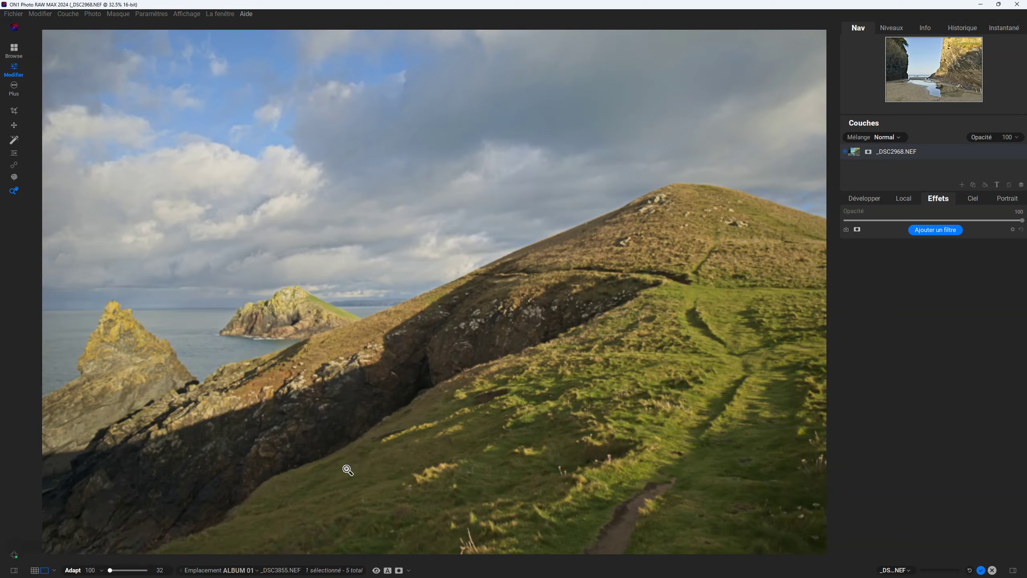
{"action": "key", "text": "Right"}
{"action": "key", "text": "Right"}
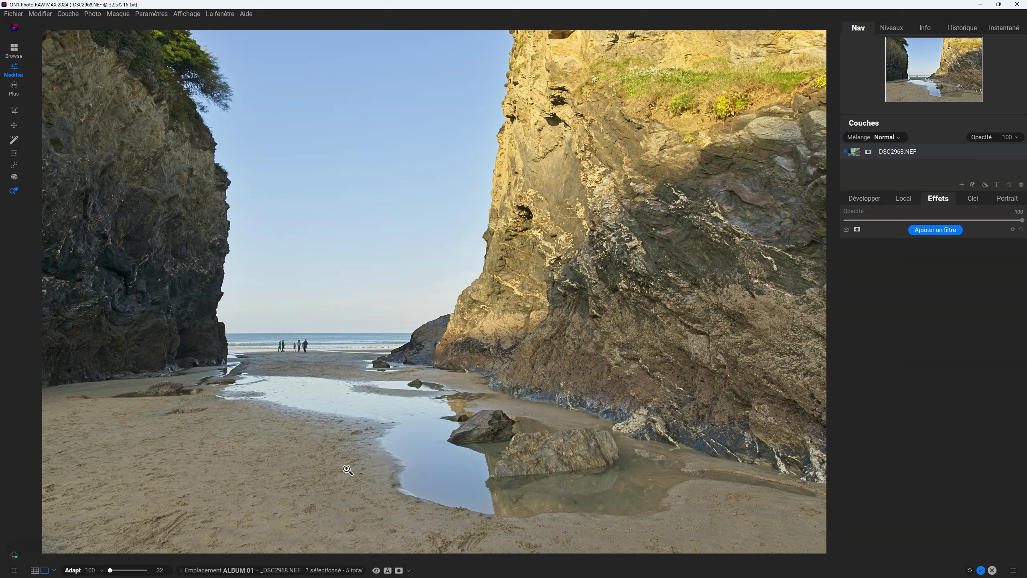
Paste the previous edit's settings onto _DSC2968.NEF, excluding the Développer settings and keeping Effets
{"action": "key", "text": "ctrl+alt+v"}
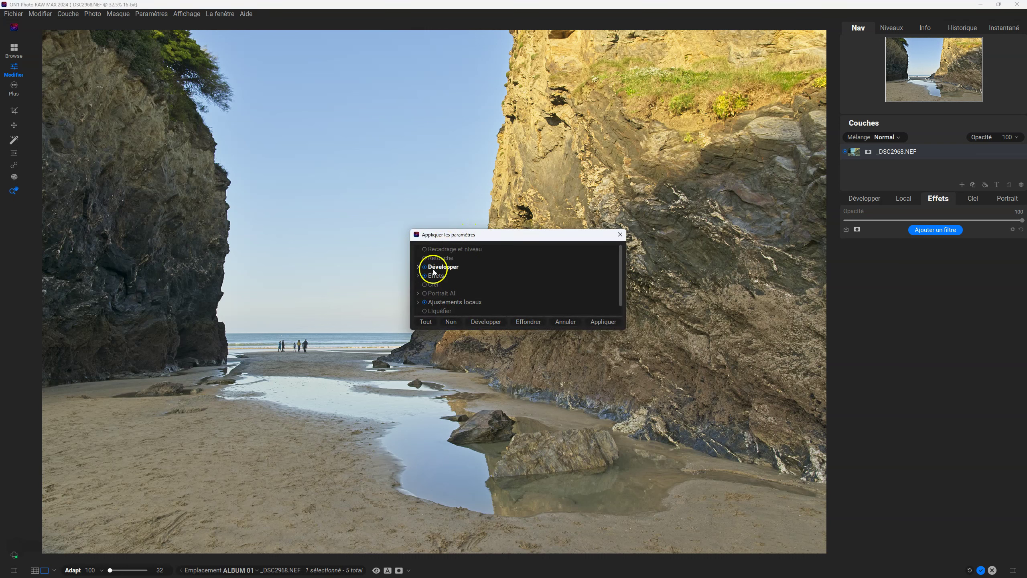
{"action": "left_click", "coordinate": [425, 268]}
{"action": "left_click", "coordinate": [418, 267]}
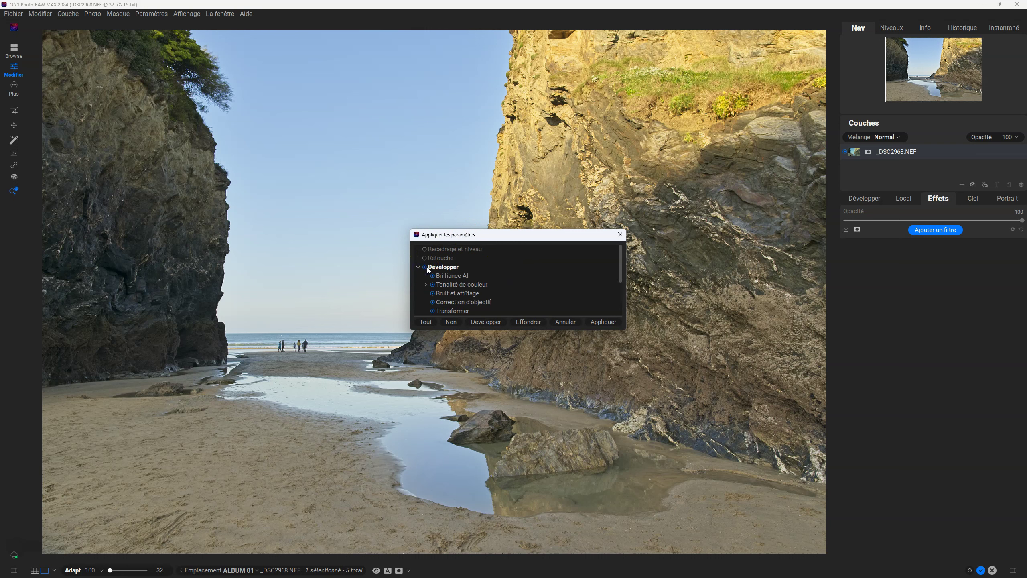
{"action": "left_click", "coordinate": [418, 268]}
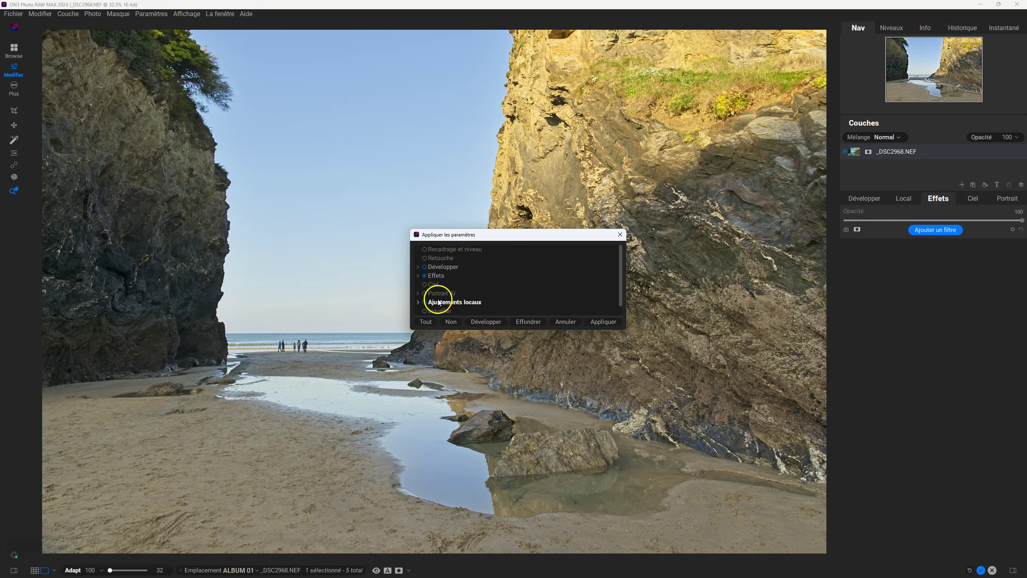
{"action": "left_click", "coordinate": [603, 321]}
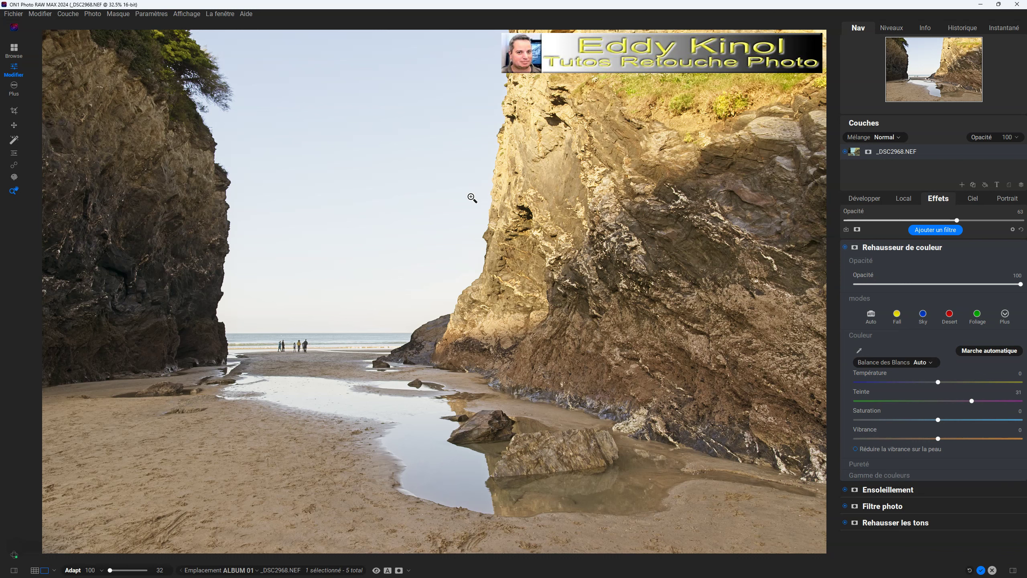
{"action": "left_click", "coordinate": [479, 197]}
{"action": "left_click", "coordinate": [369, 306]}
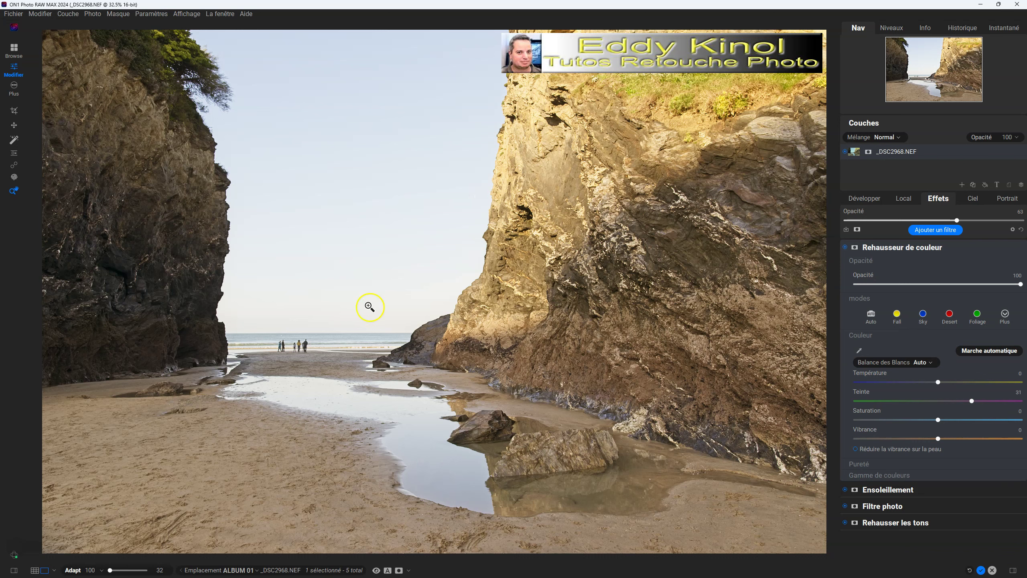